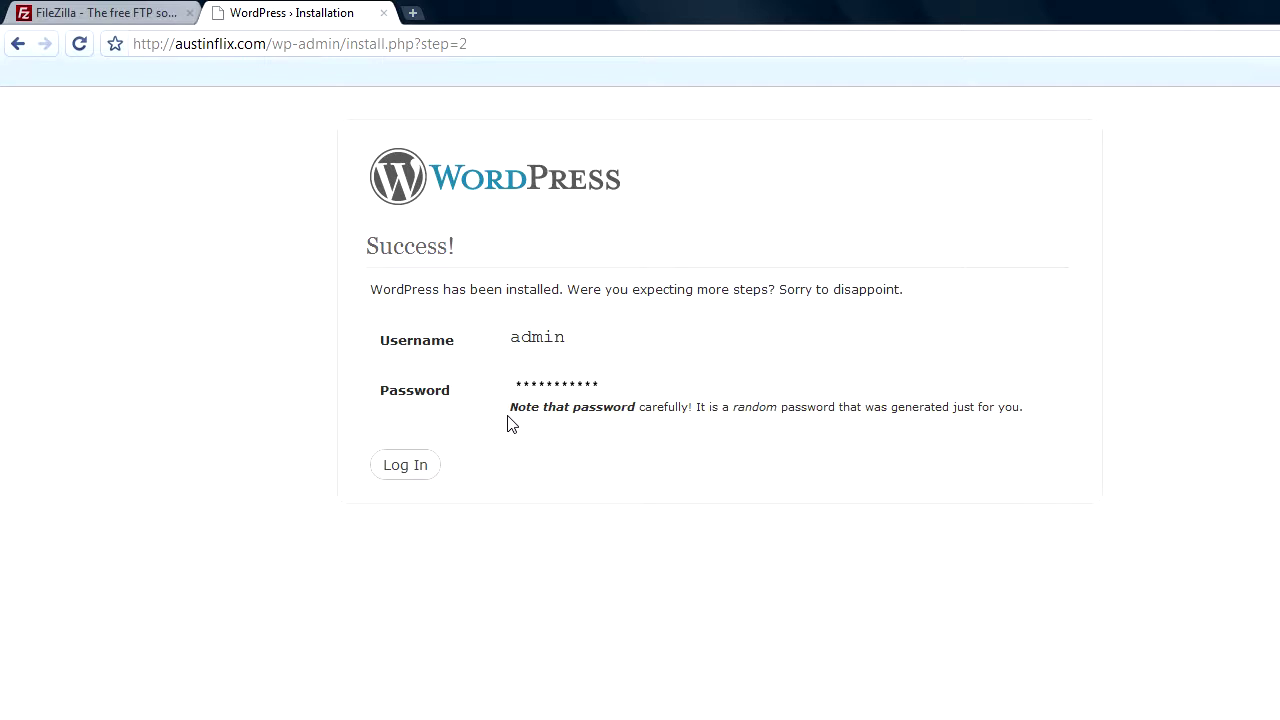
- Copy the generated admin password from the Success page and go to the login page
{"action": "right_click", "coordinate": [530, 398]}
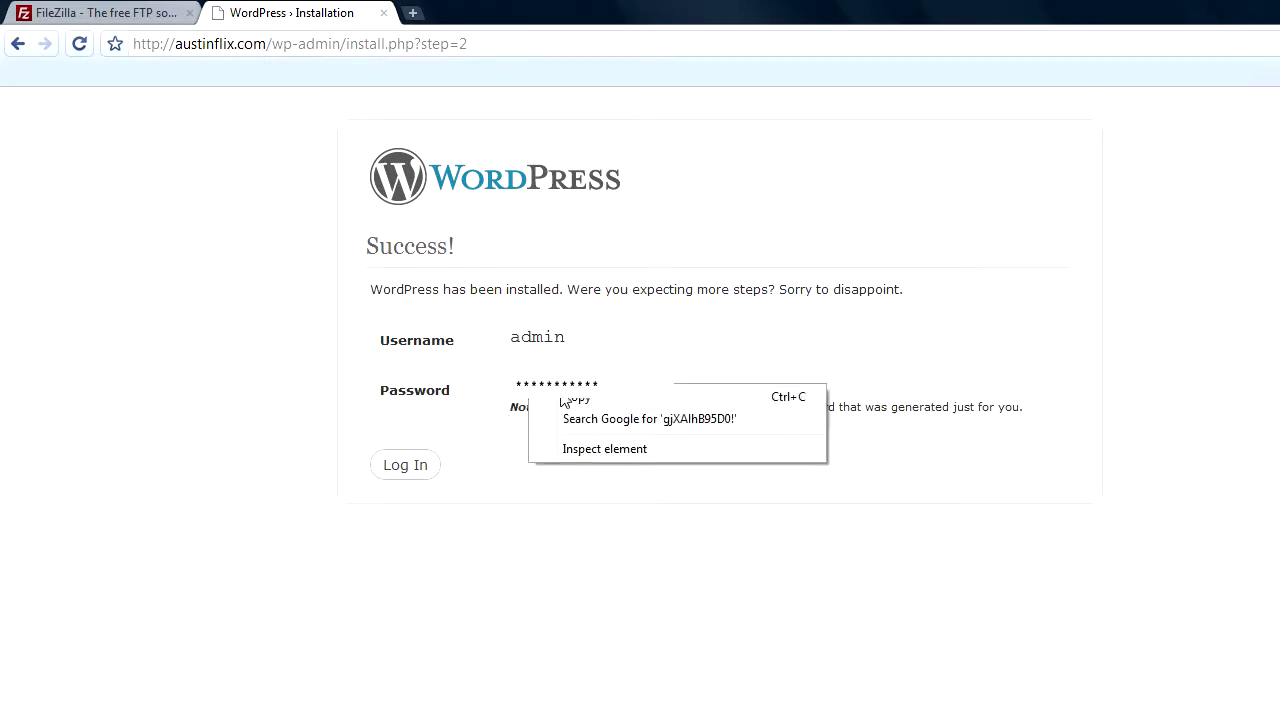
{"action": "left_click", "coordinate": [578, 399]}
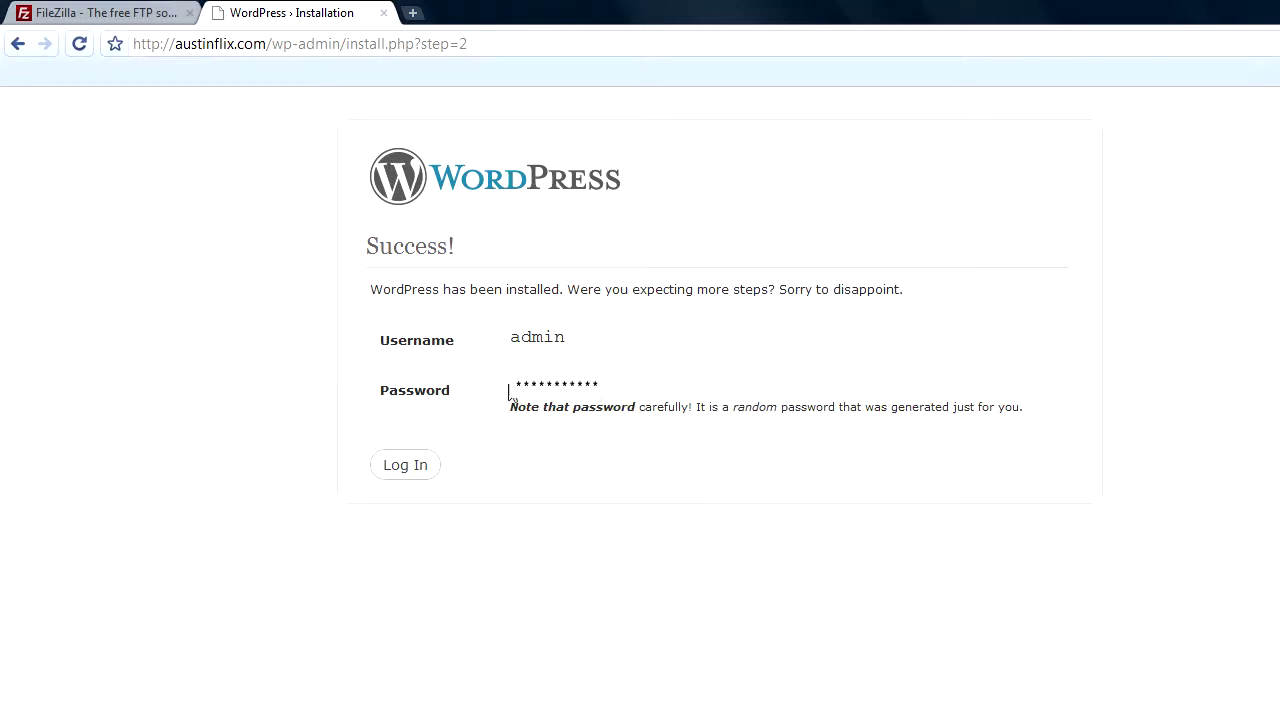
{"action": "right_click", "coordinate": [565, 401]}
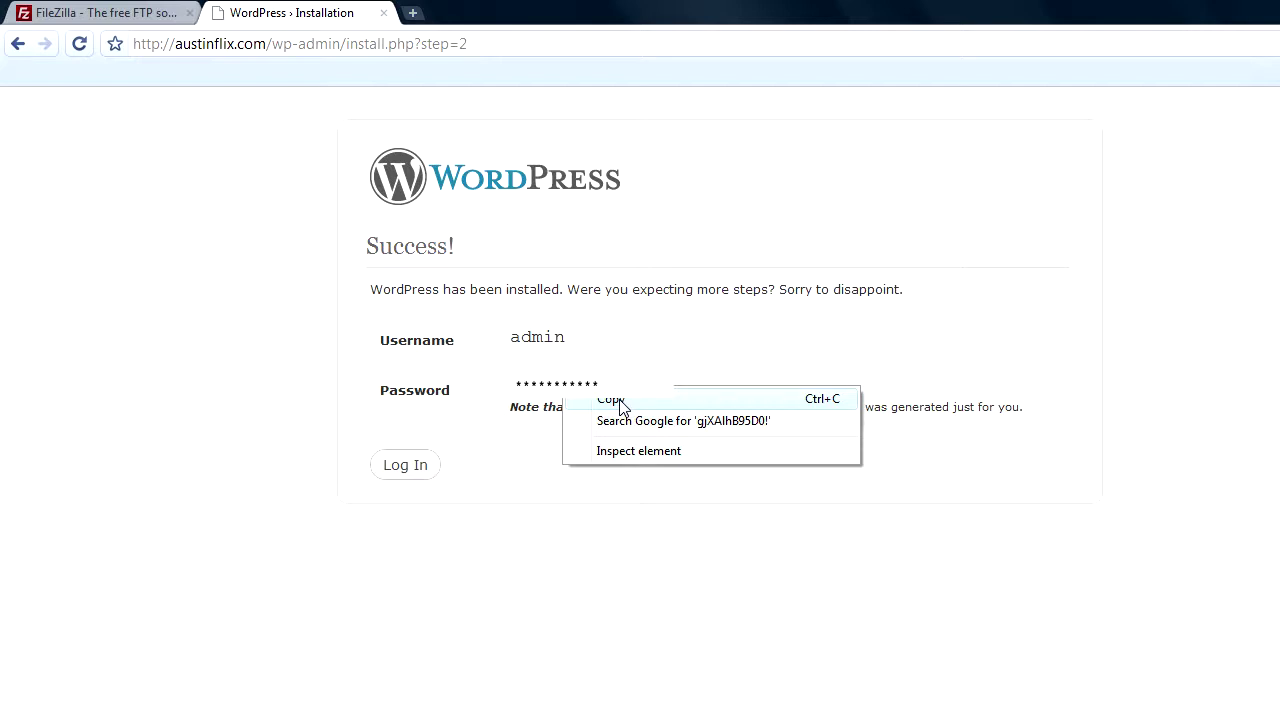
{"action": "left_click", "coordinate": [621, 401]}
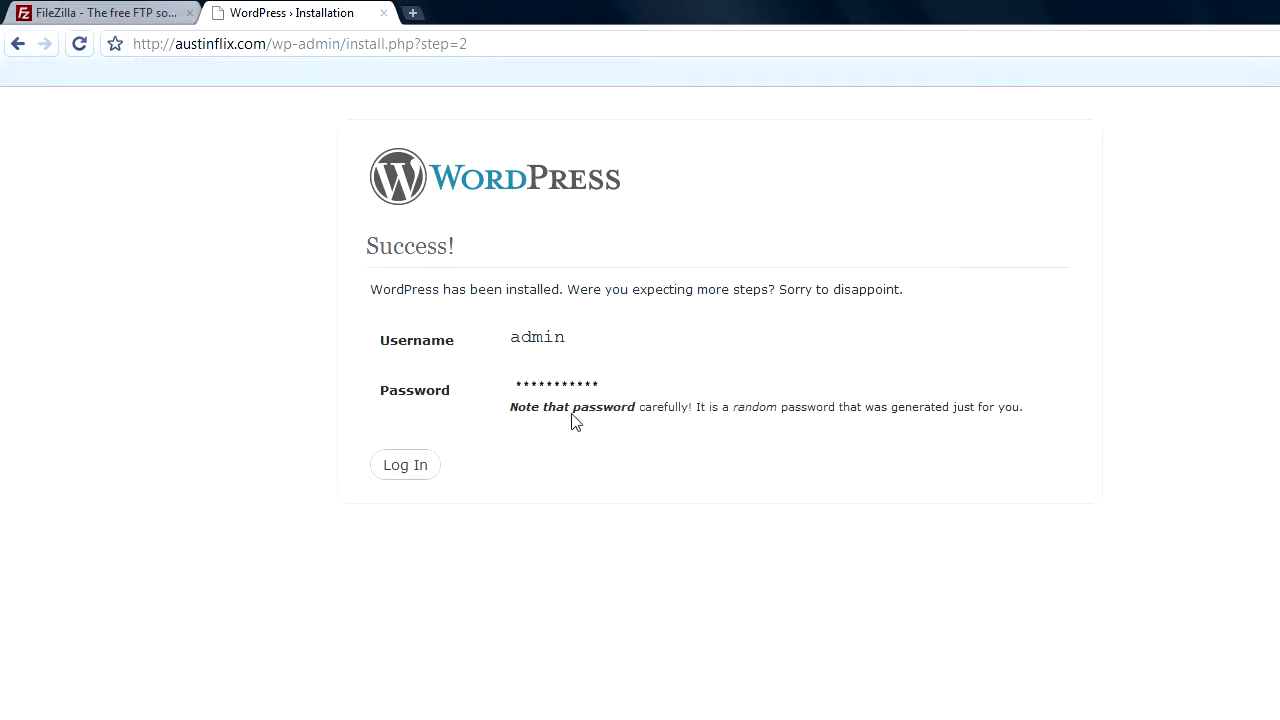
{"action": "left_click", "coordinate": [418, 468]}
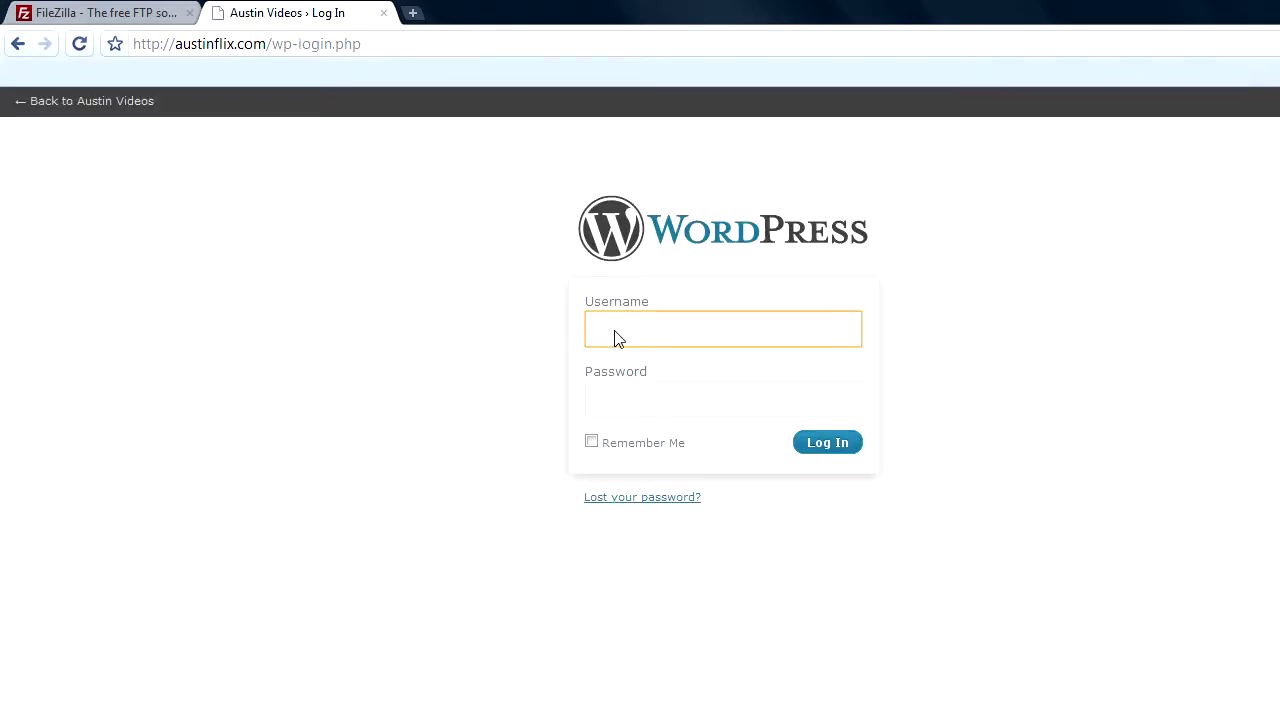
- Sign in as admin by pasting the copied password into the login form
{"action": "type", "text": "admin"}
{"action": "key", "text": "Tab"}
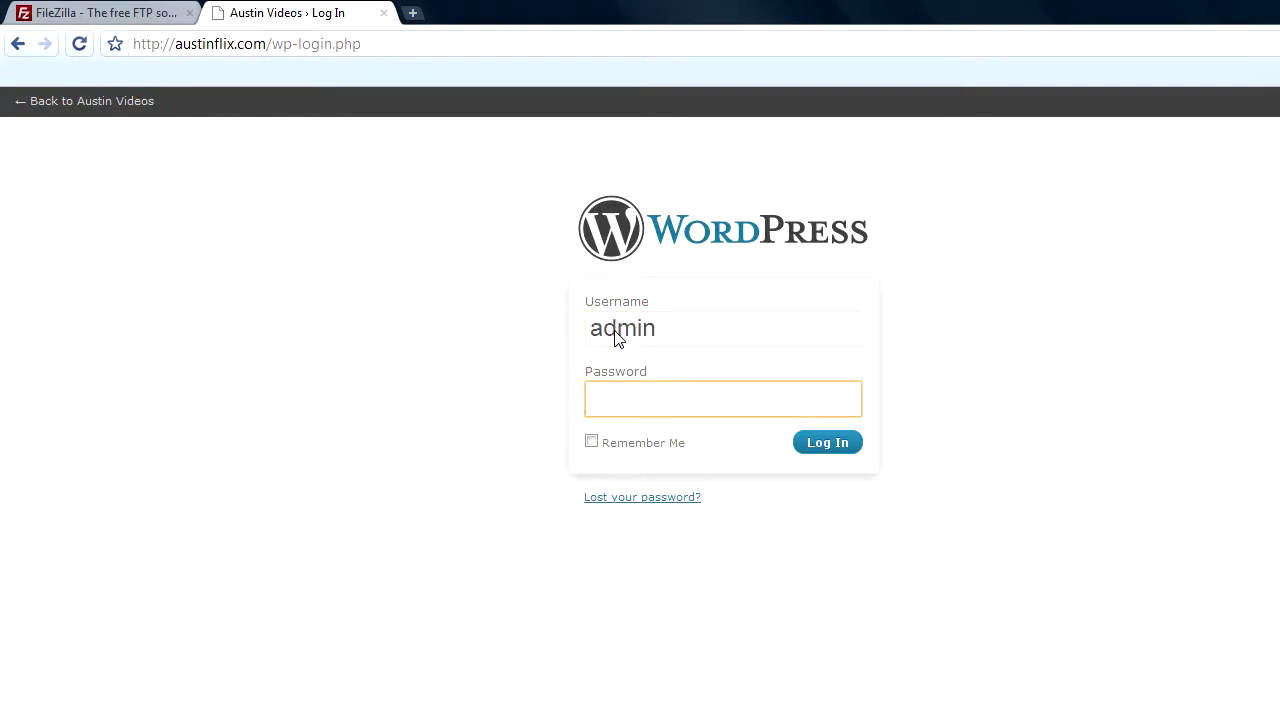
{"action": "right_click", "coordinate": [612, 402]}
{"action": "left_click", "coordinate": [657, 510]}
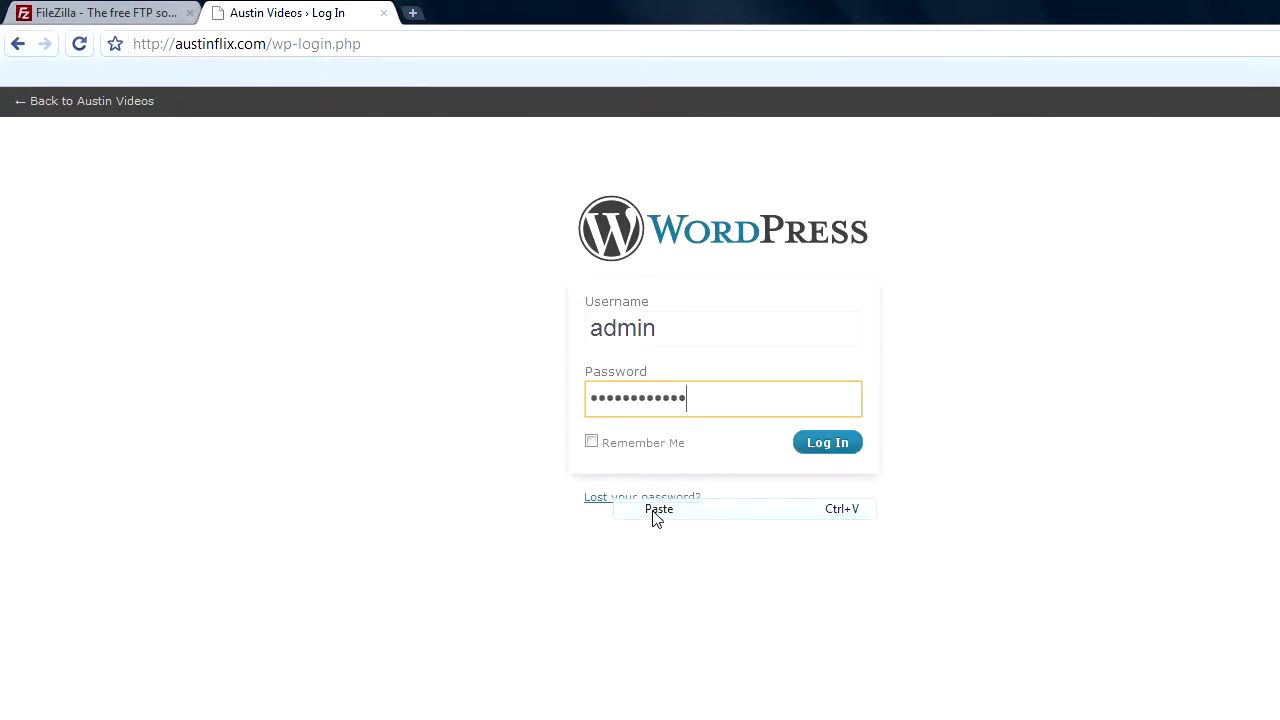
{"action": "left_click", "coordinate": [828, 444]}
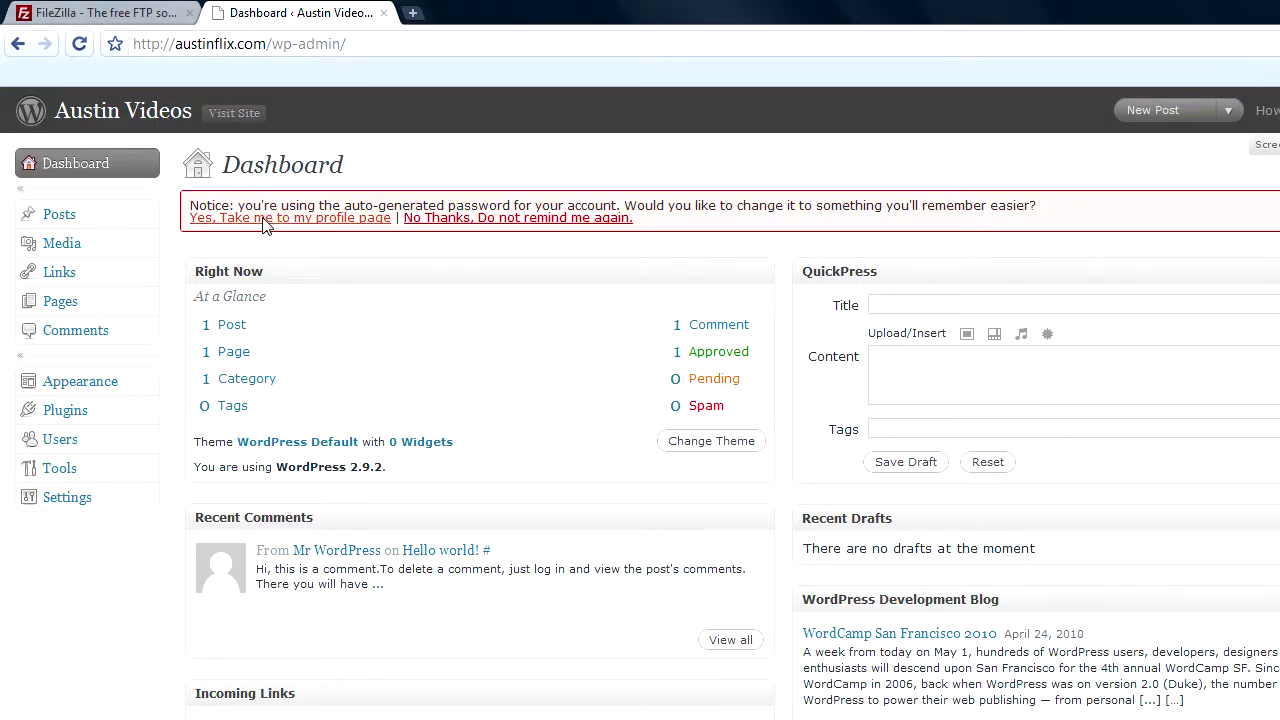
- Enter a new password twice on the profile page and update the profile
{"action": "left_click", "coordinate": [262, 220]}
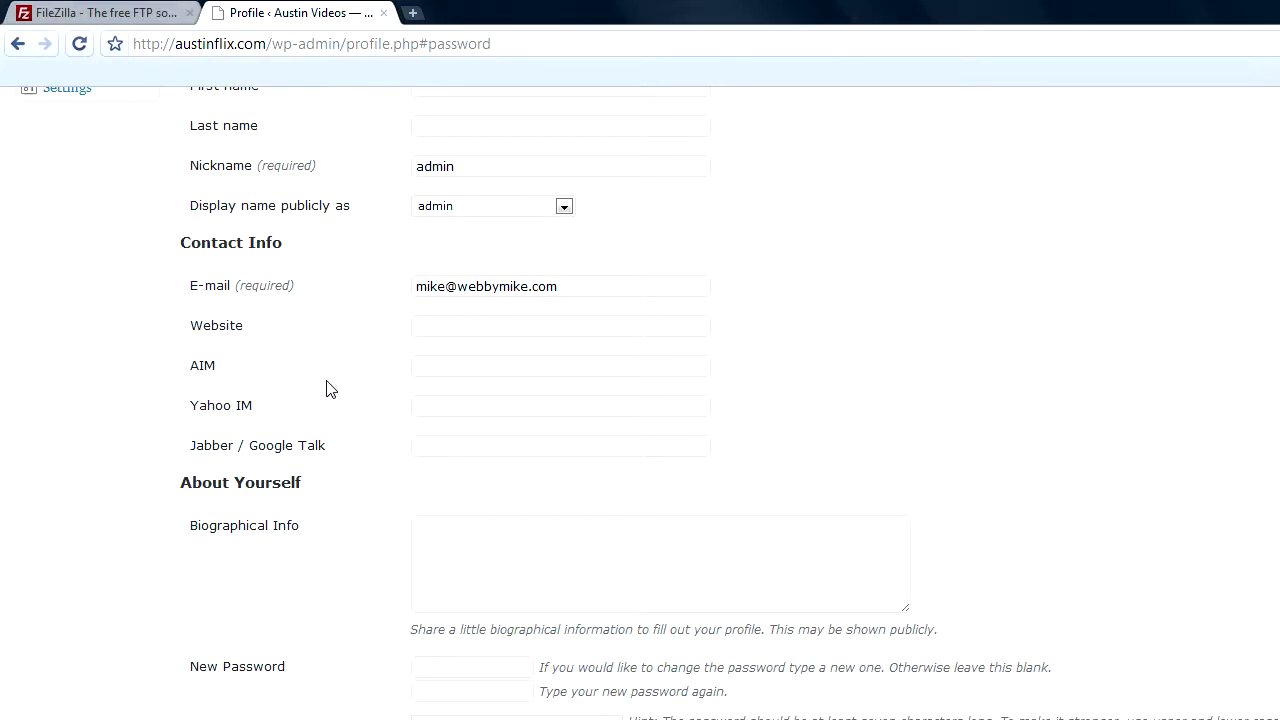
{"action": "left_click", "coordinate": [450, 668]}
{"action": "type", "text": "•••••••••"}
{"action": "key", "text": "Tab"}
{"action": "type", "text": "•••••"}
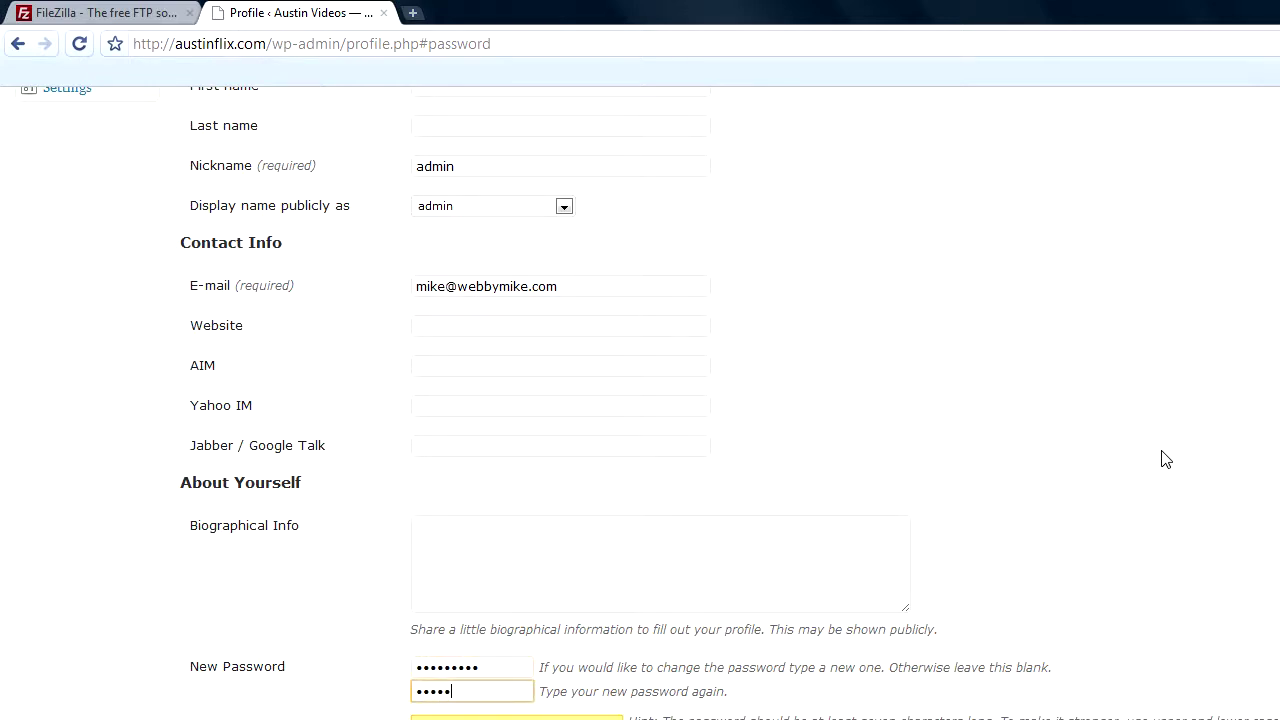
{"action": "type", "text": "••••"}
{"action": "key", "text": "Return"}
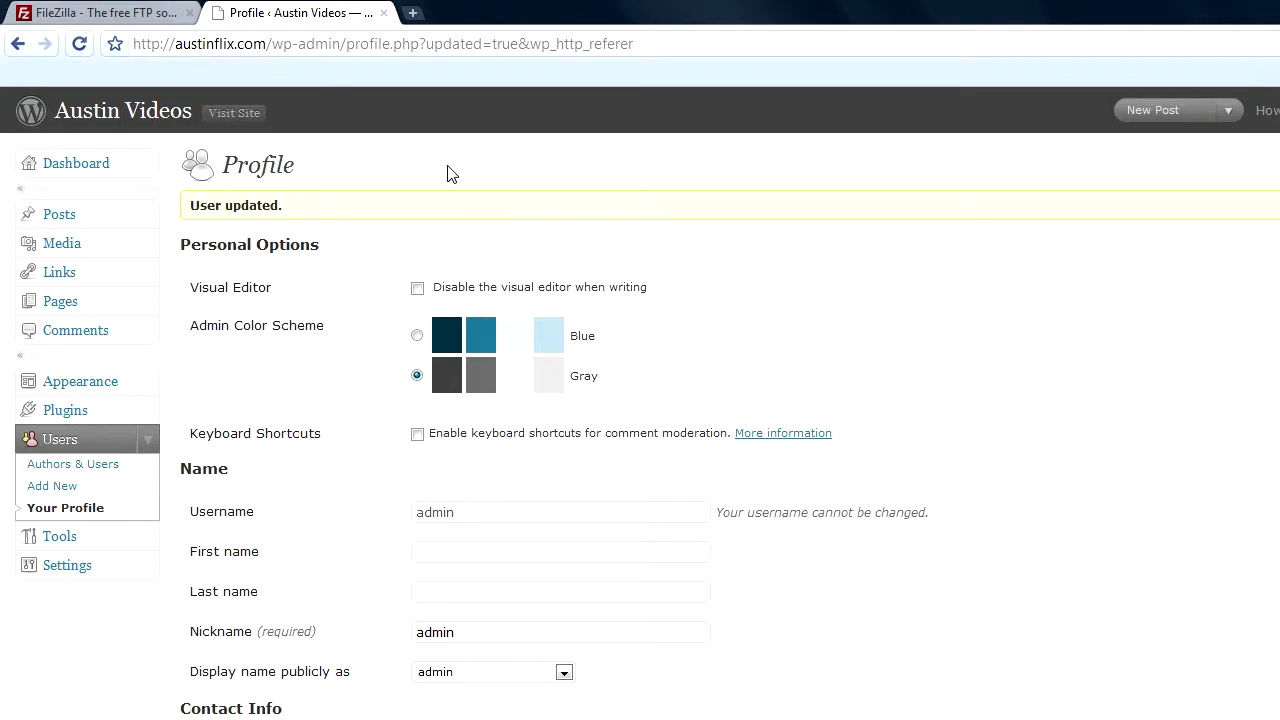
- Visit the public Austin Videos site and open the 'Hello world!' post
{"action": "left_click", "coordinate": [245, 116]}
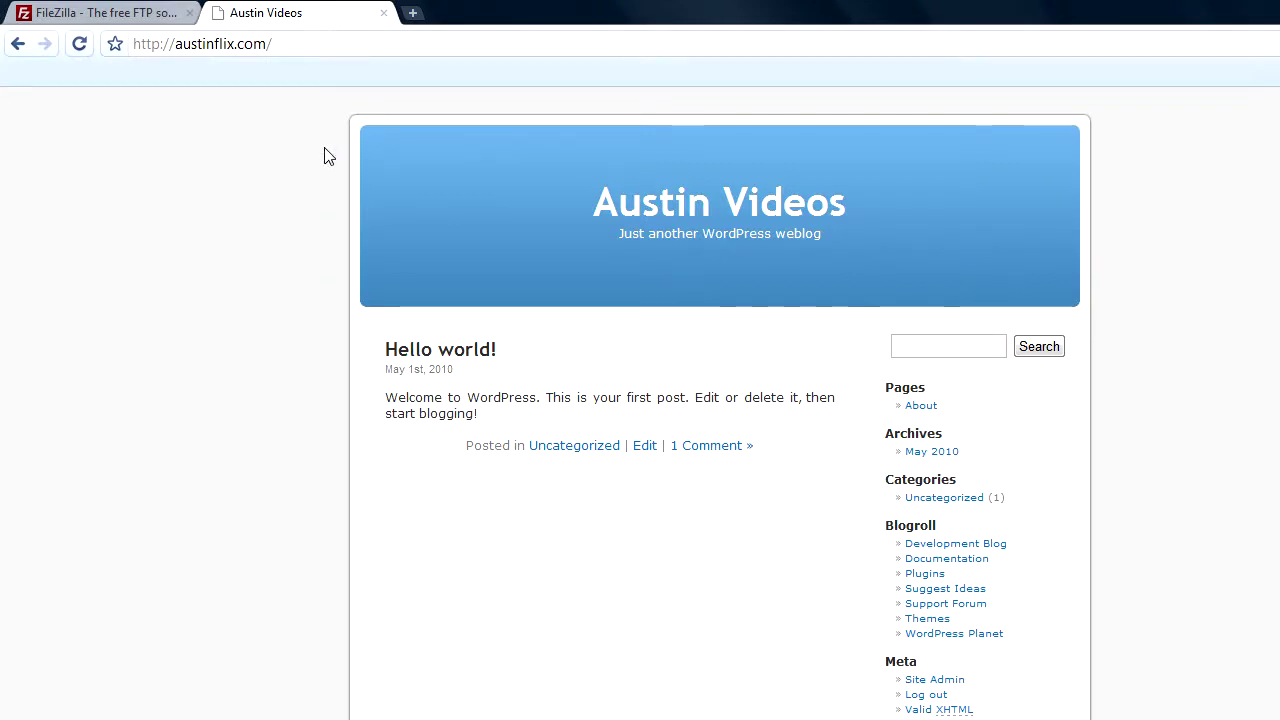
{"action": "left_click", "coordinate": [446, 356]}
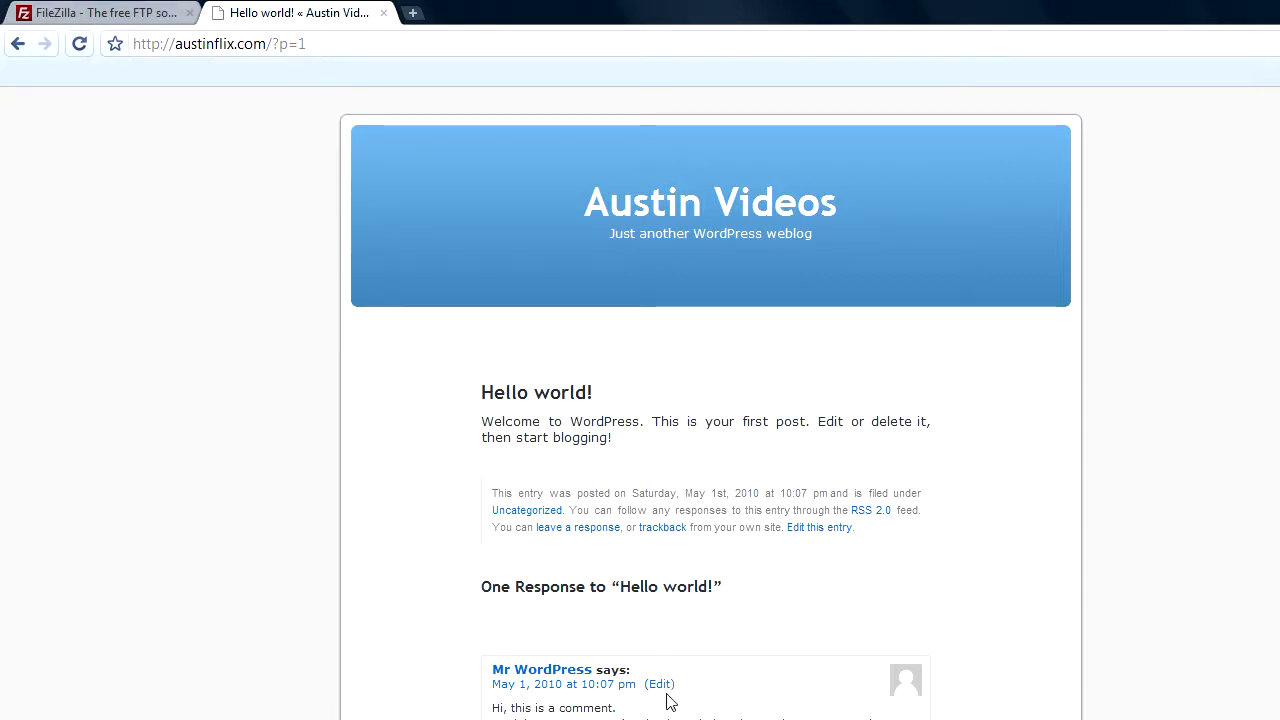
{"action": "scroll", "coordinate": [1148, 389], "scroll_direction": "down", "scroll_amount": 3}
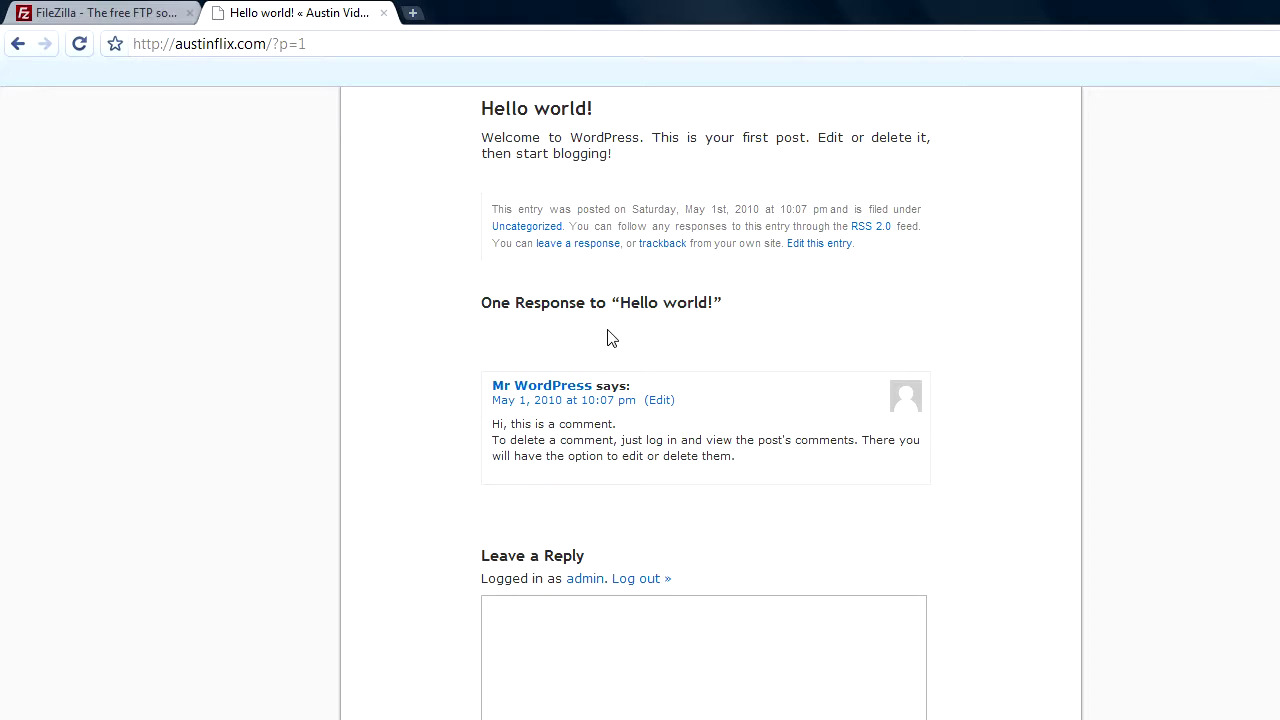
{"action": "scroll", "coordinate": [711, 400], "scroll_direction": "up", "scroll_amount": 3}
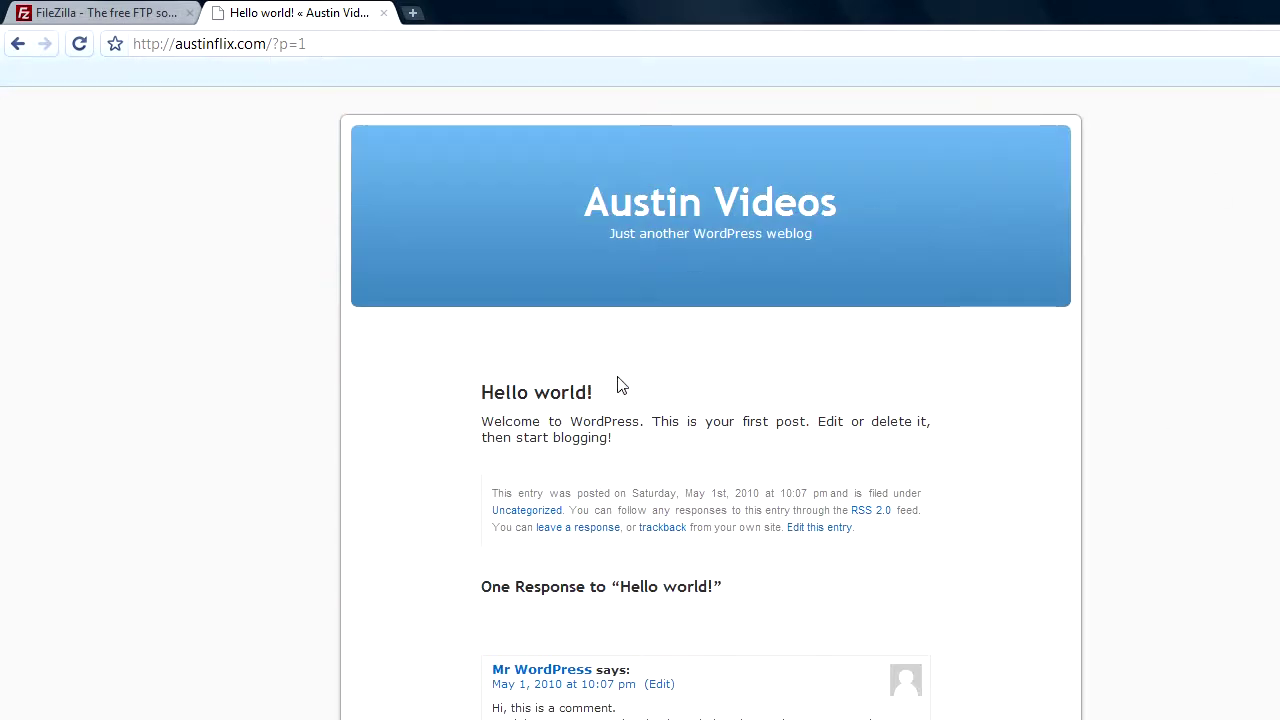
{"action": "scroll", "coordinate": [711, 400], "scroll_direction": "down", "scroll_amount": 3}
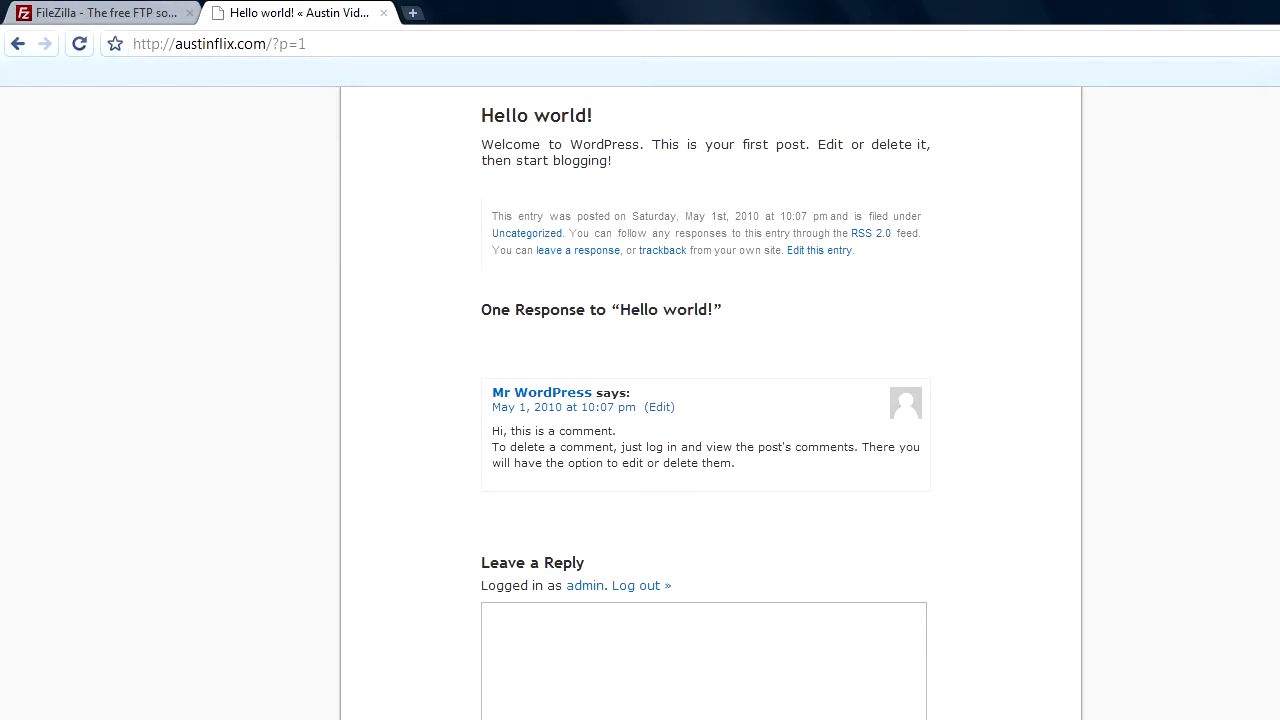
{"action": "scroll", "coordinate": [711, 400], "scroll_direction": "up", "scroll_amount": 1}
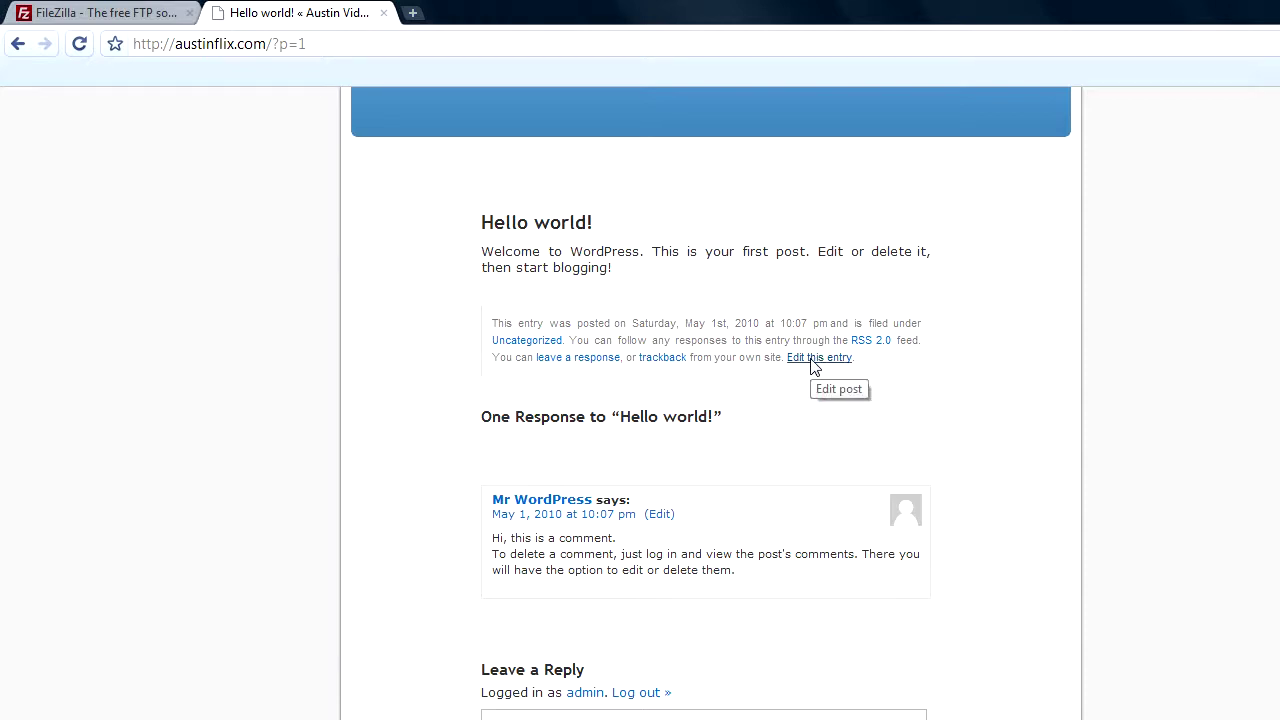
- Open 'Hello world!' in the Edit Post screen, then return to the admin Dashboard
{"action": "left_click", "coordinate": [812, 360]}
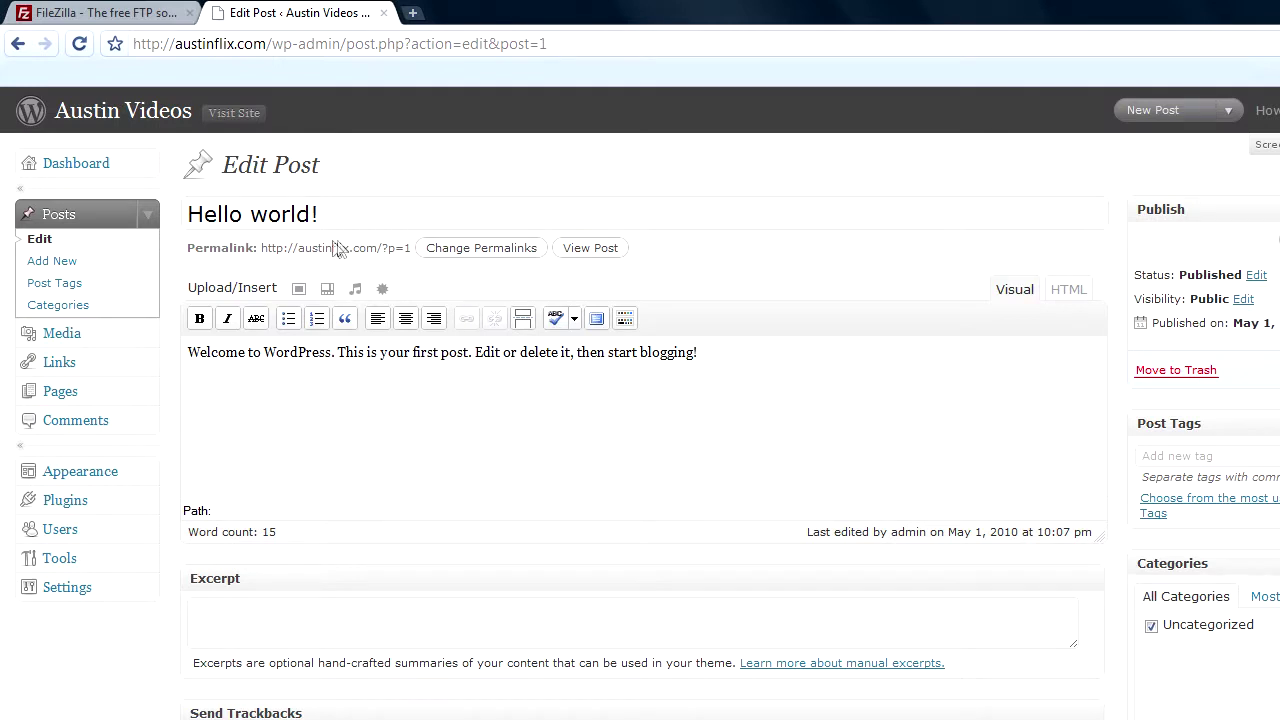
{"action": "left_click", "coordinate": [92, 165]}
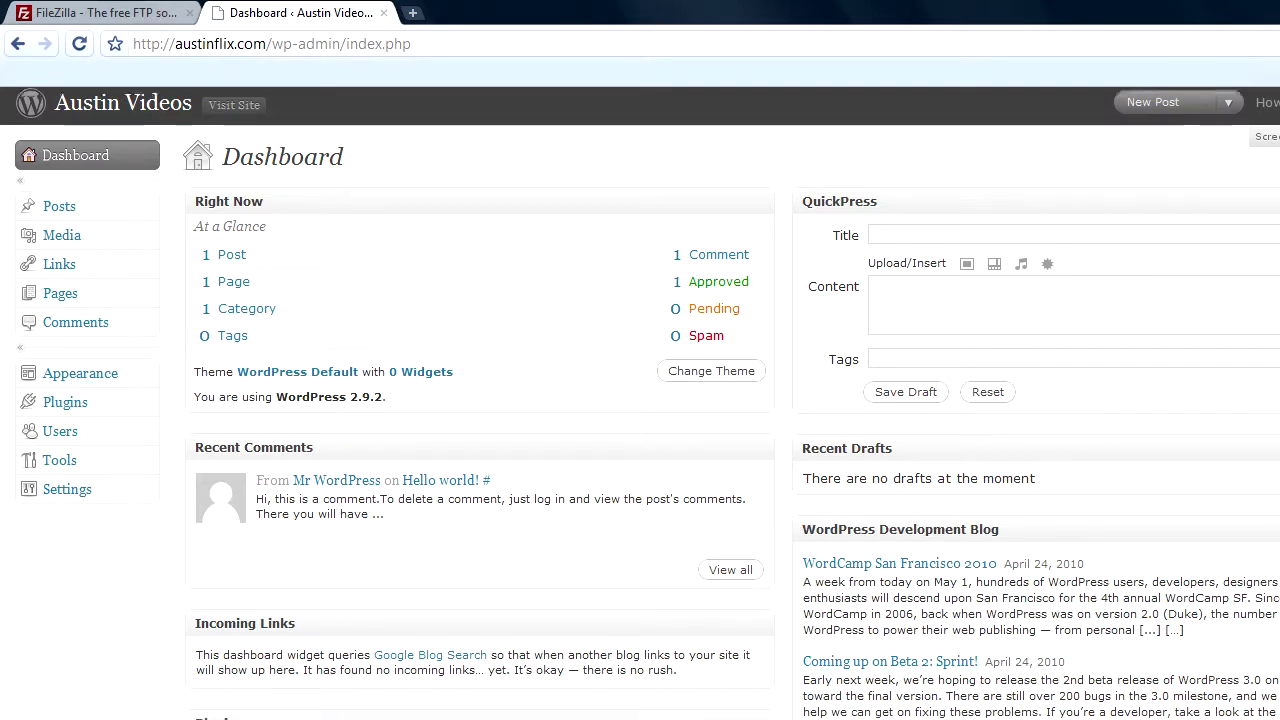
- Open the Edit Posts list showing the single published 'Hello world!' post by admin
{"action": "scroll", "coordinate": [640, 400], "scroll_direction": "down", "scroll_amount": 3}
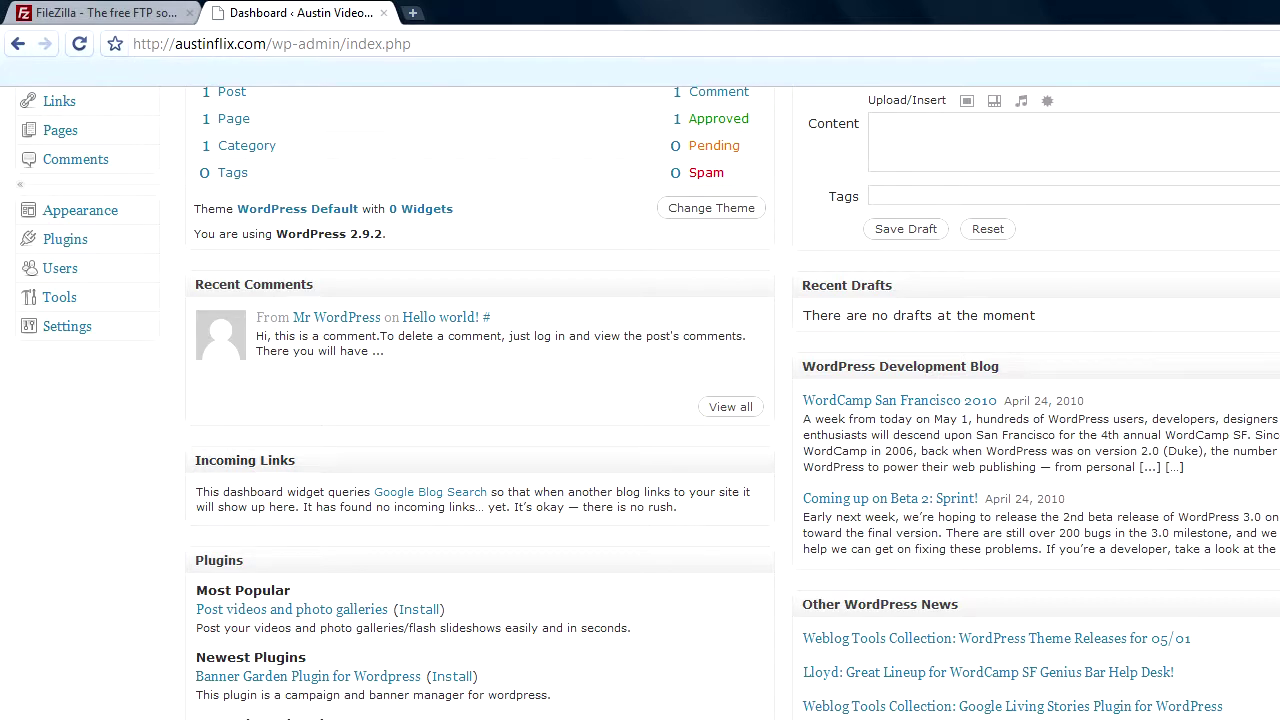
{"action": "scroll", "coordinate": [655, 164], "scroll_direction": "up", "scroll_amount": 3}
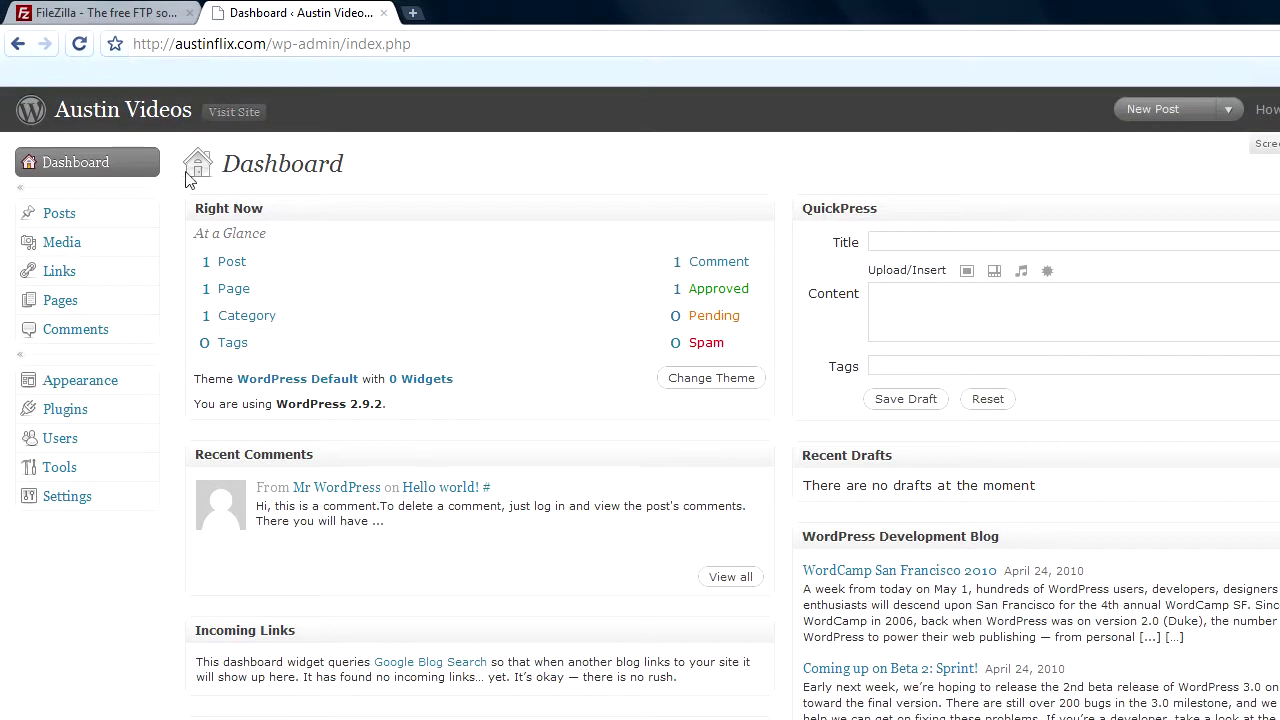
{"action": "left_click", "coordinate": [55, 218]}
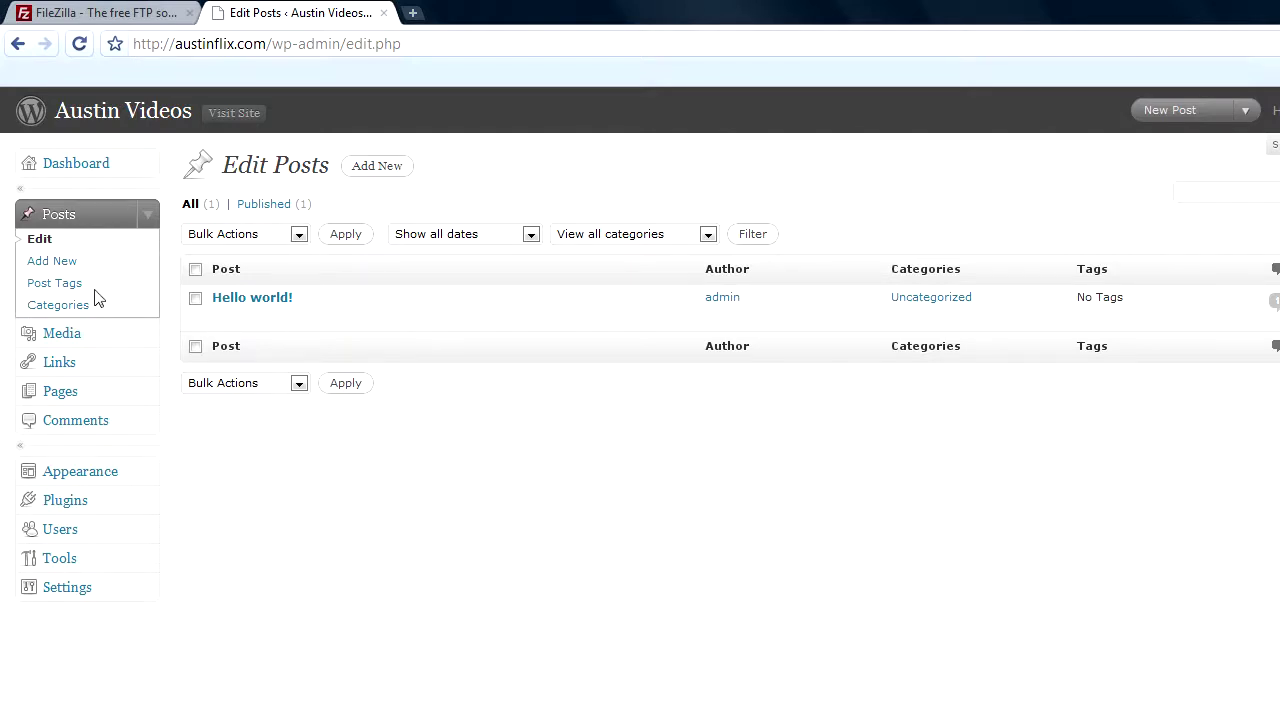
- Browse the Add New post, Post Tags and Categories screens, ending in the empty Media Library
{"action": "left_click", "coordinate": [45, 261]}
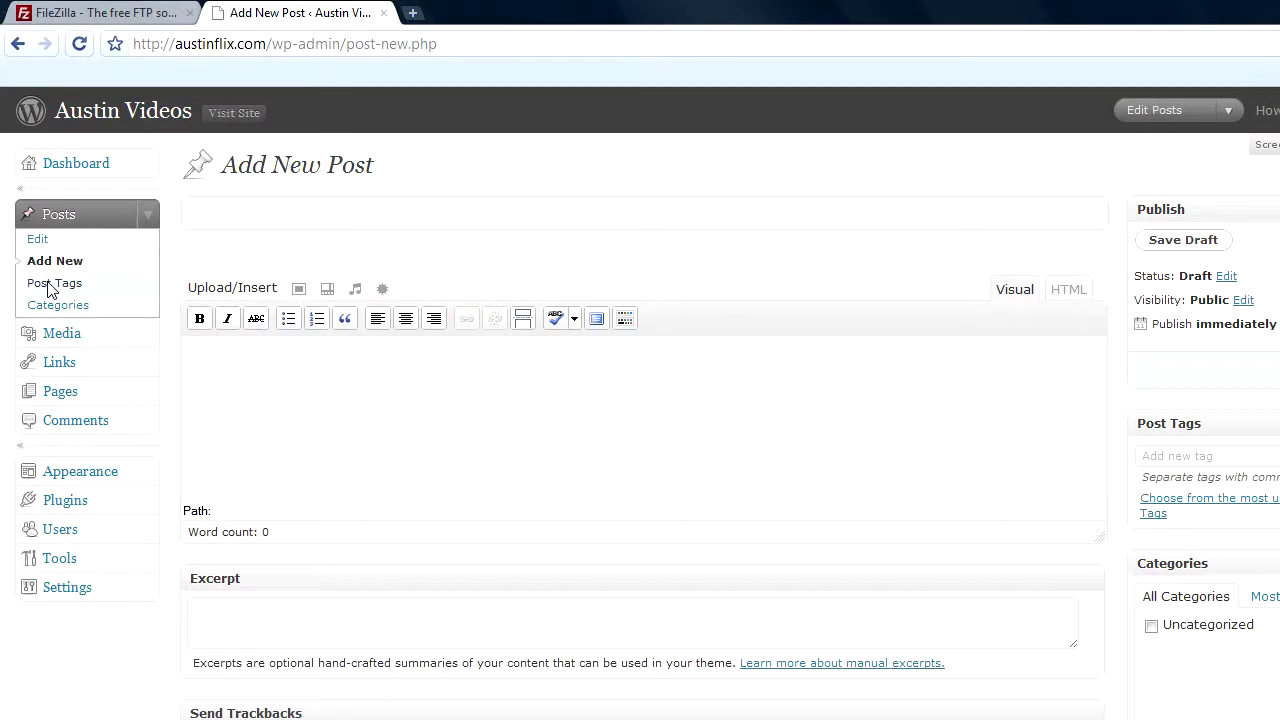
{"action": "left_click", "coordinate": [50, 284]}
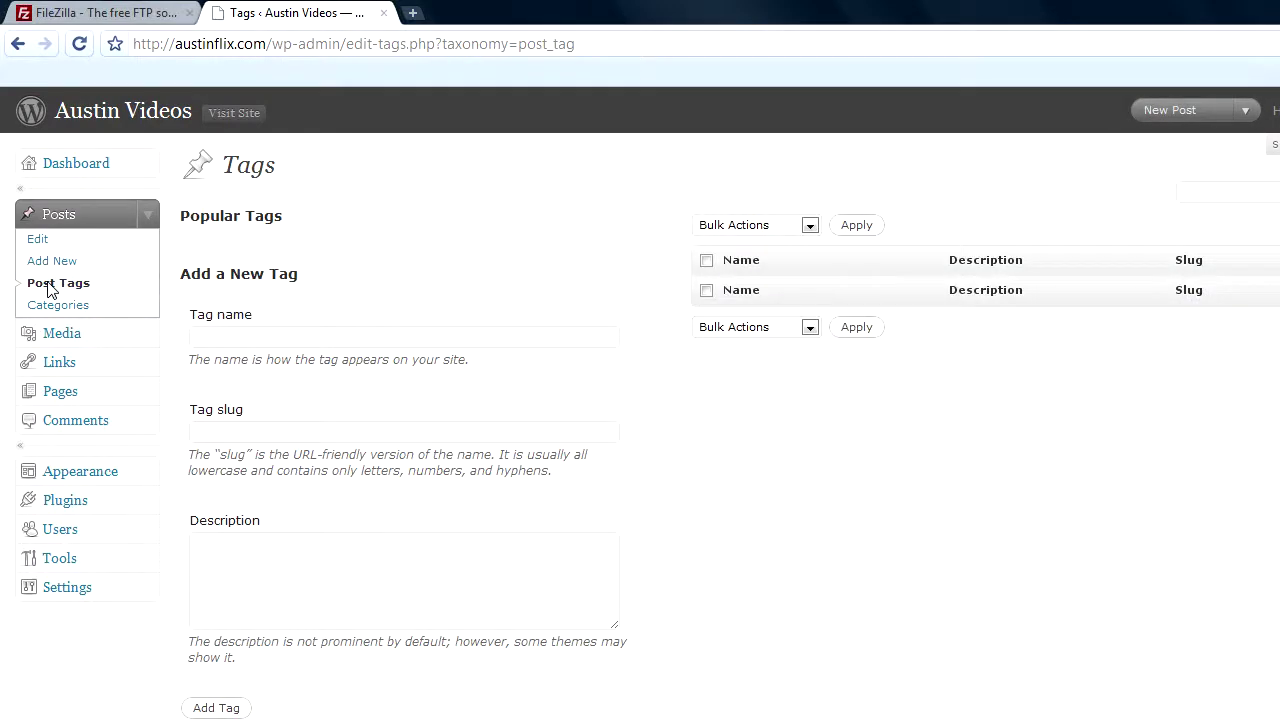
{"action": "left_click", "coordinate": [50, 305]}
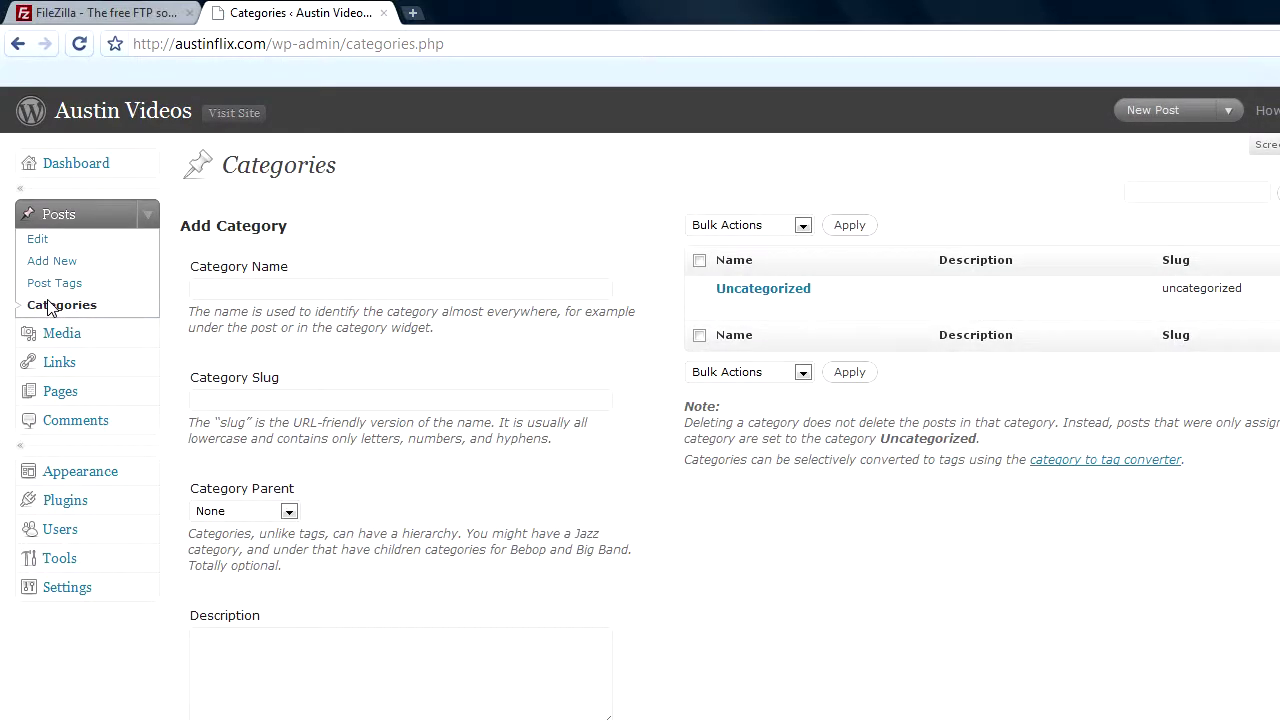
{"action": "left_click", "coordinate": [50, 336]}
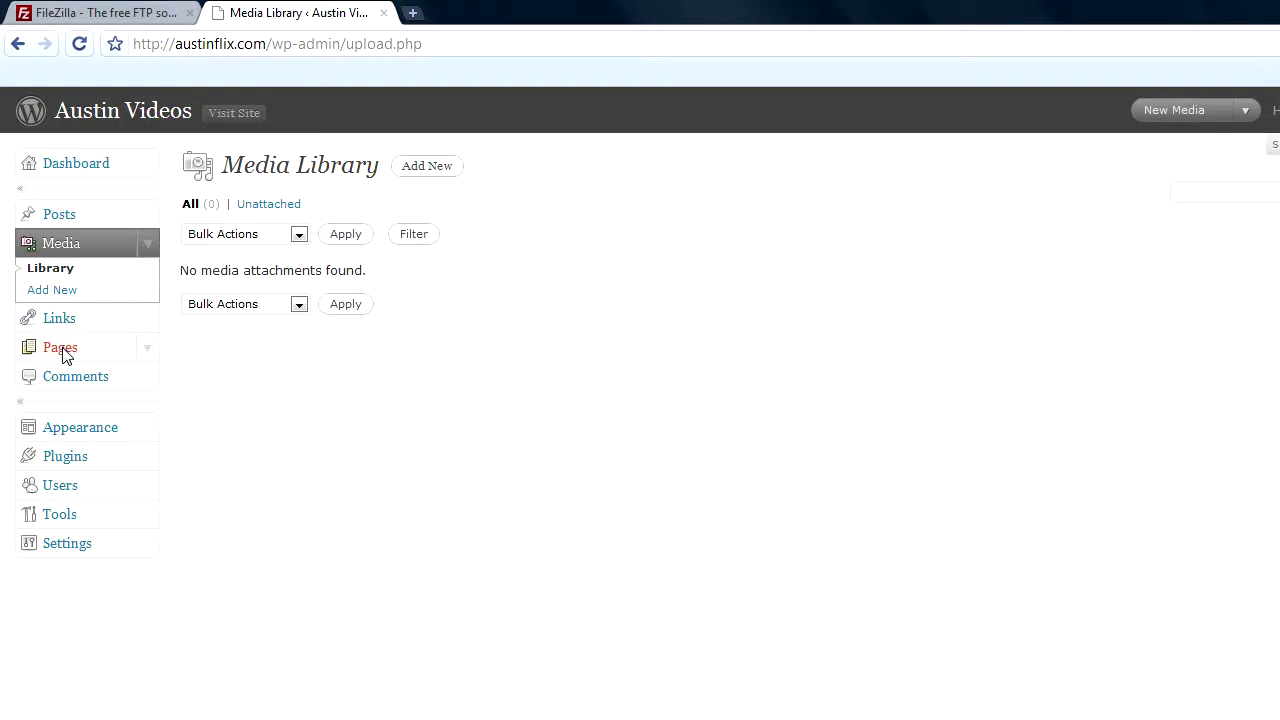
- View the Edit Pages list, then open Edit Comments listing the single sample comment
{"action": "left_click", "coordinate": [60, 349]}
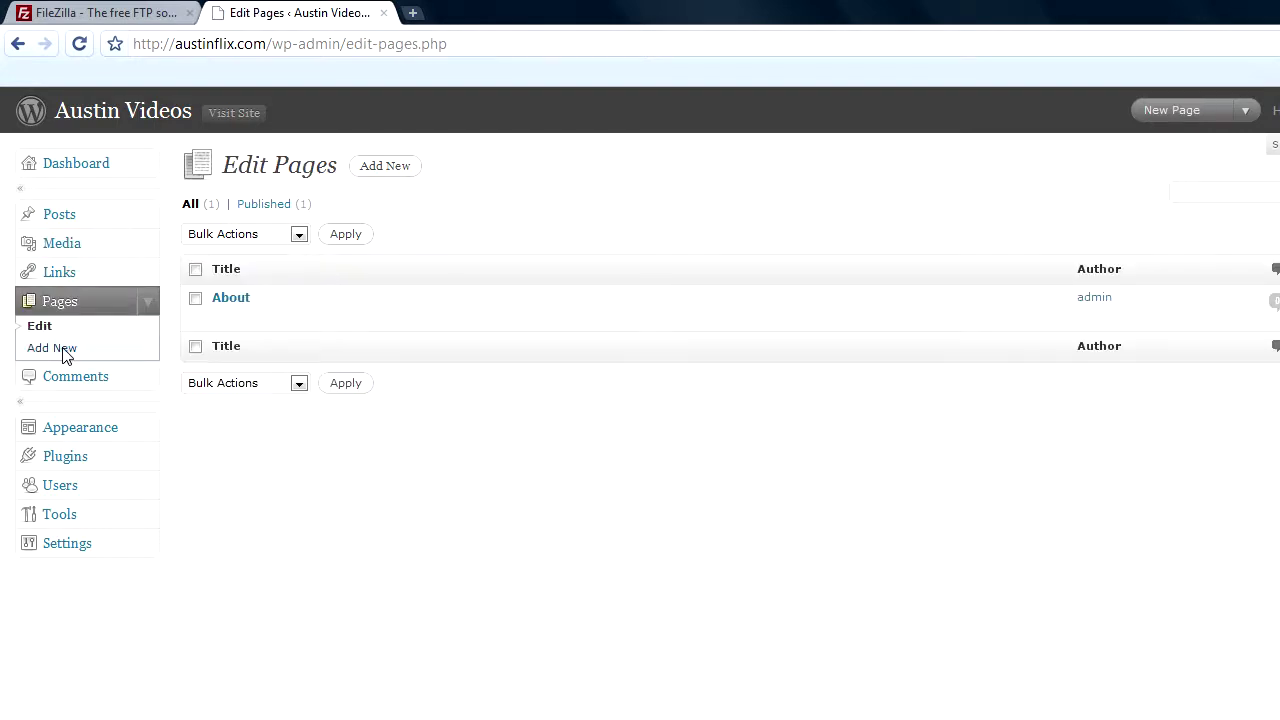
{"action": "mouse_move", "coordinate": [234, 314]}
{"action": "left_click", "coordinate": [69, 385]}
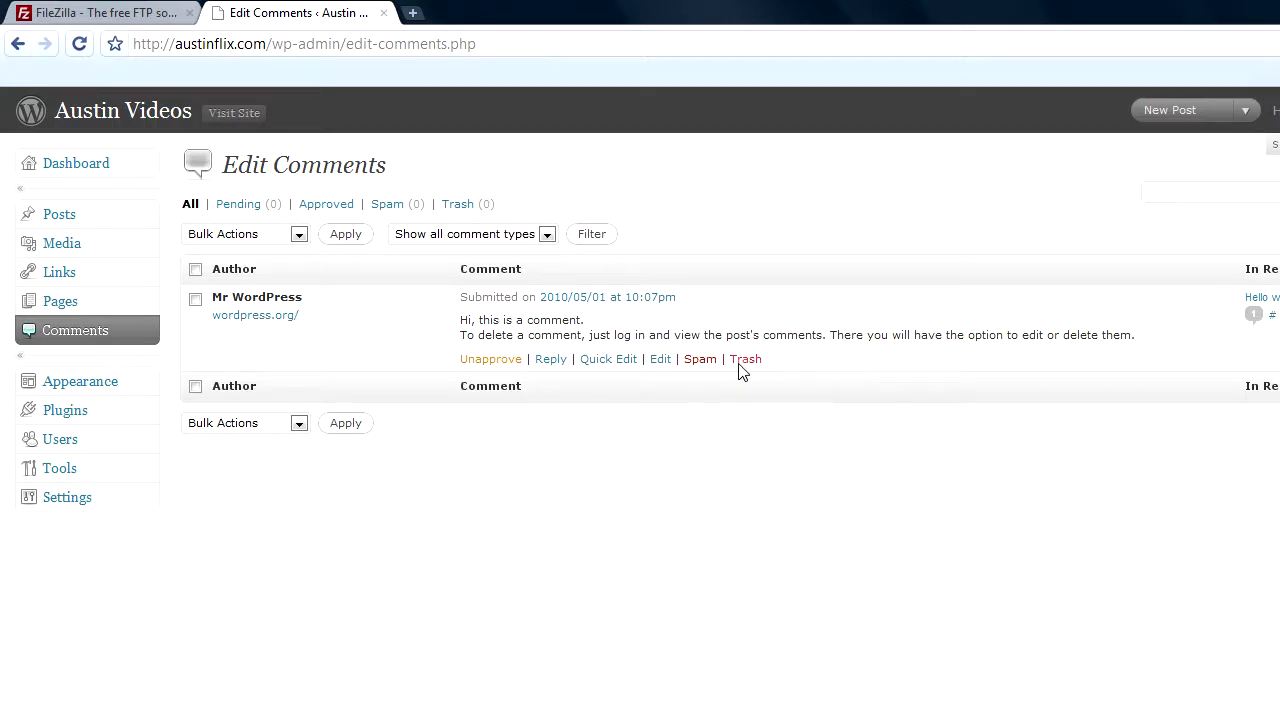
- Open Manage Themes, with WordPress Default 1.6 current and WordPress Classic 1.5 available
{"action": "left_click", "coordinate": [65, 382]}
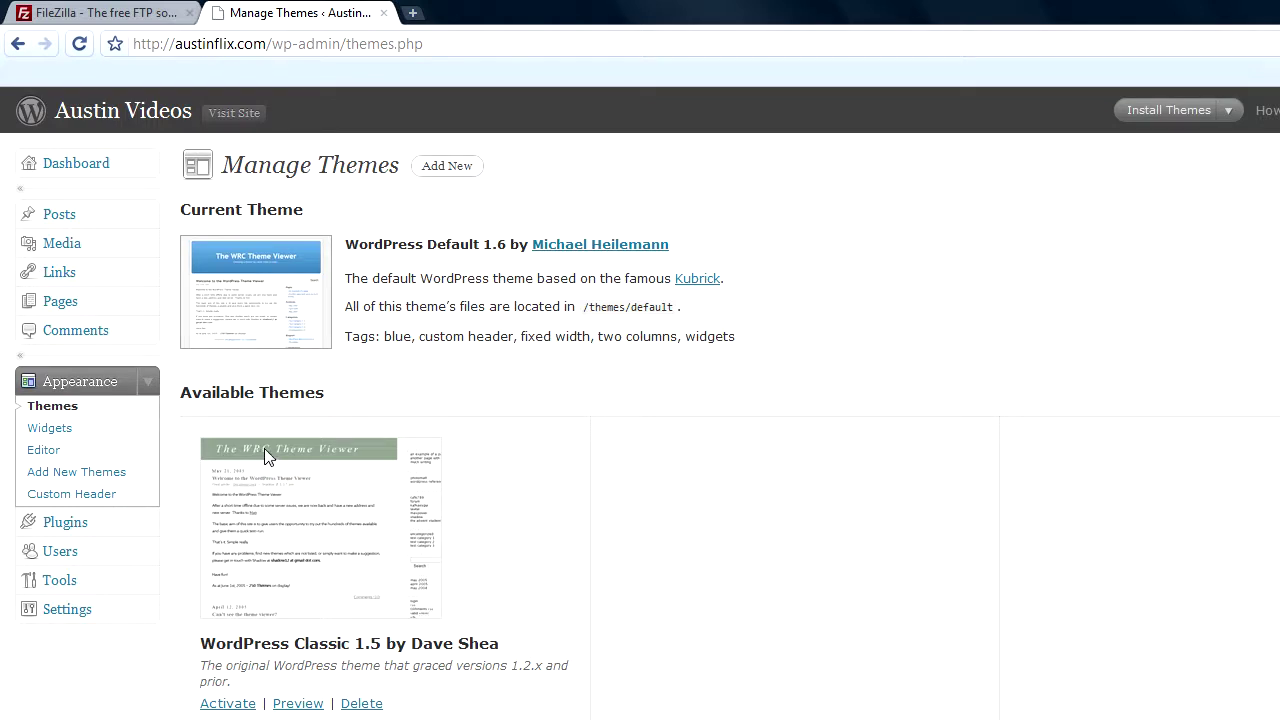
- Preview and activate WordPress Classic 1.5, then view the site in its green Classic styling
{"action": "left_click", "coordinate": [265, 450]}
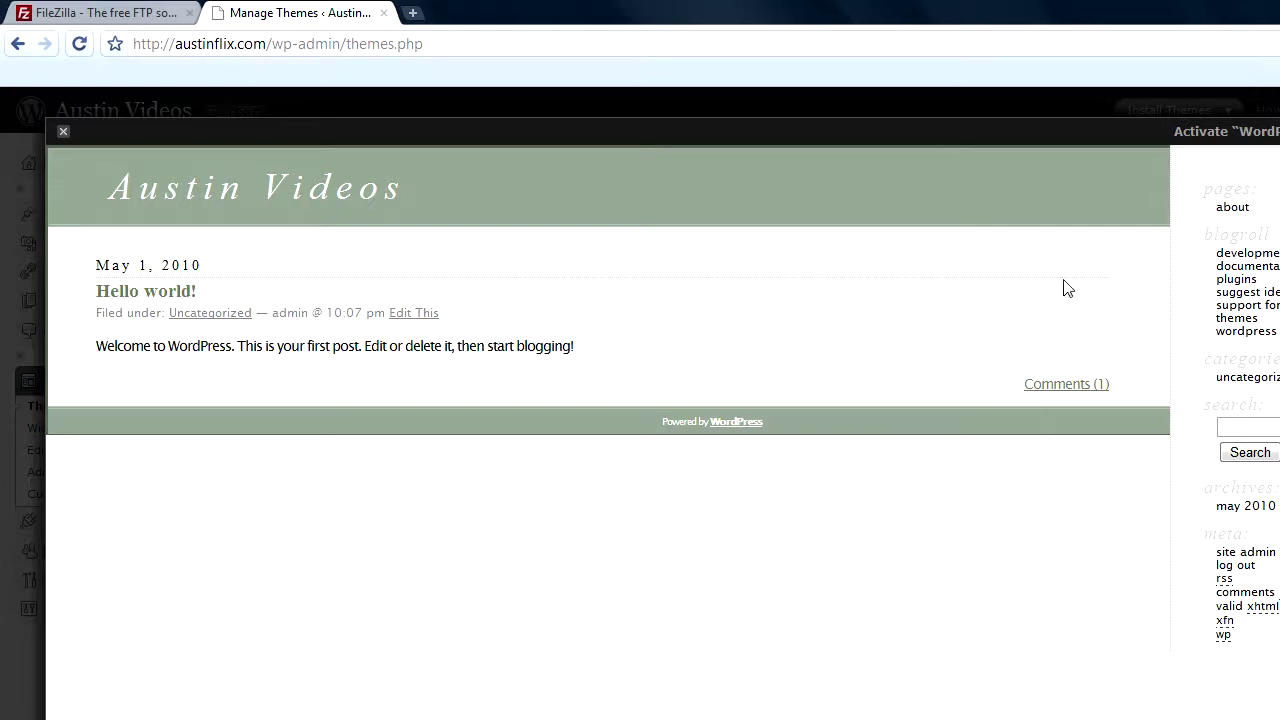
{"action": "left_click", "coordinate": [1276, 132]}
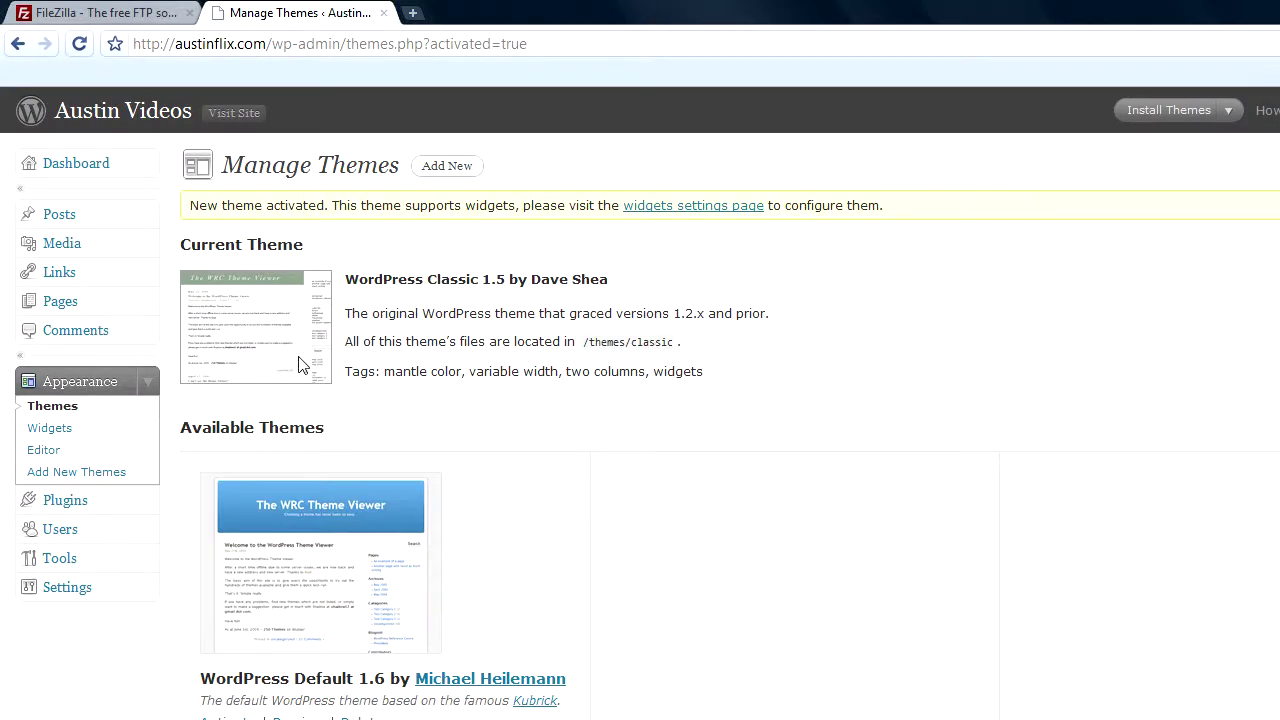
{"action": "left_click", "coordinate": [221, 112]}
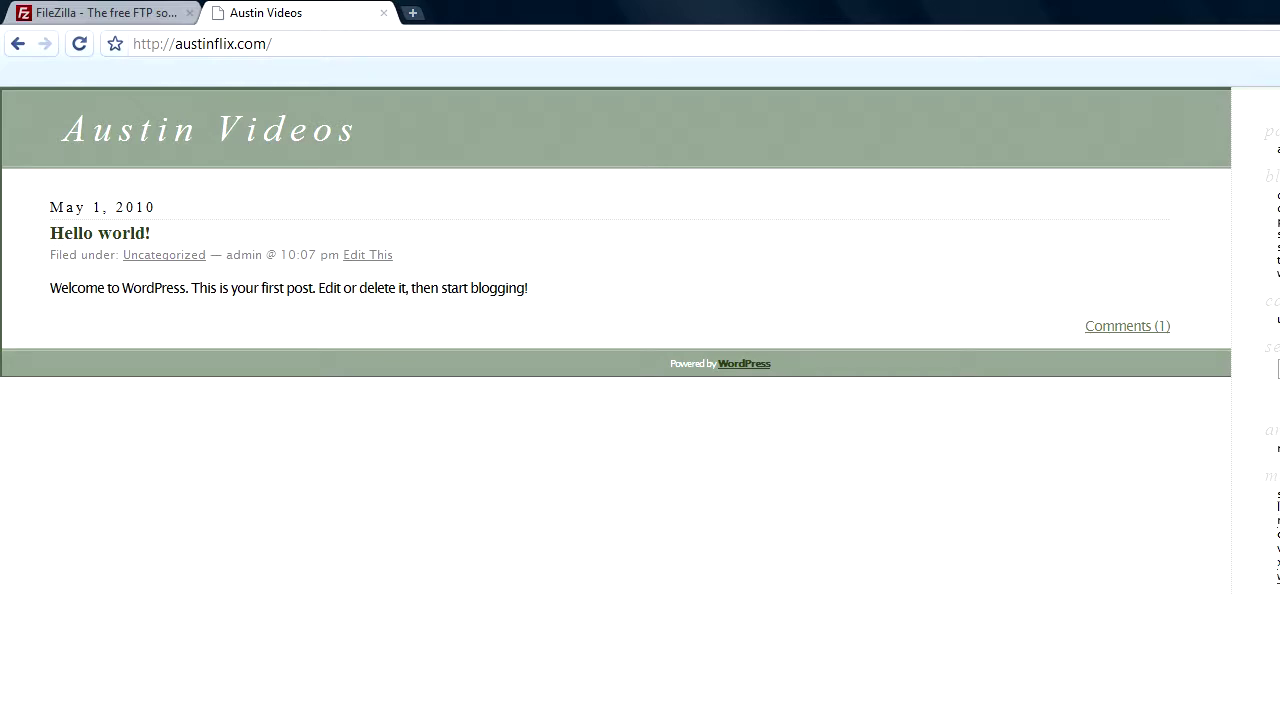
- Load wp-admin/ and view the Plugins list with Akismet 2.2.7 and Hello Dolly 1.5.1 inactive
{"action": "type", "text": "wp-admin/"}
{"action": "key", "text": "Return"}
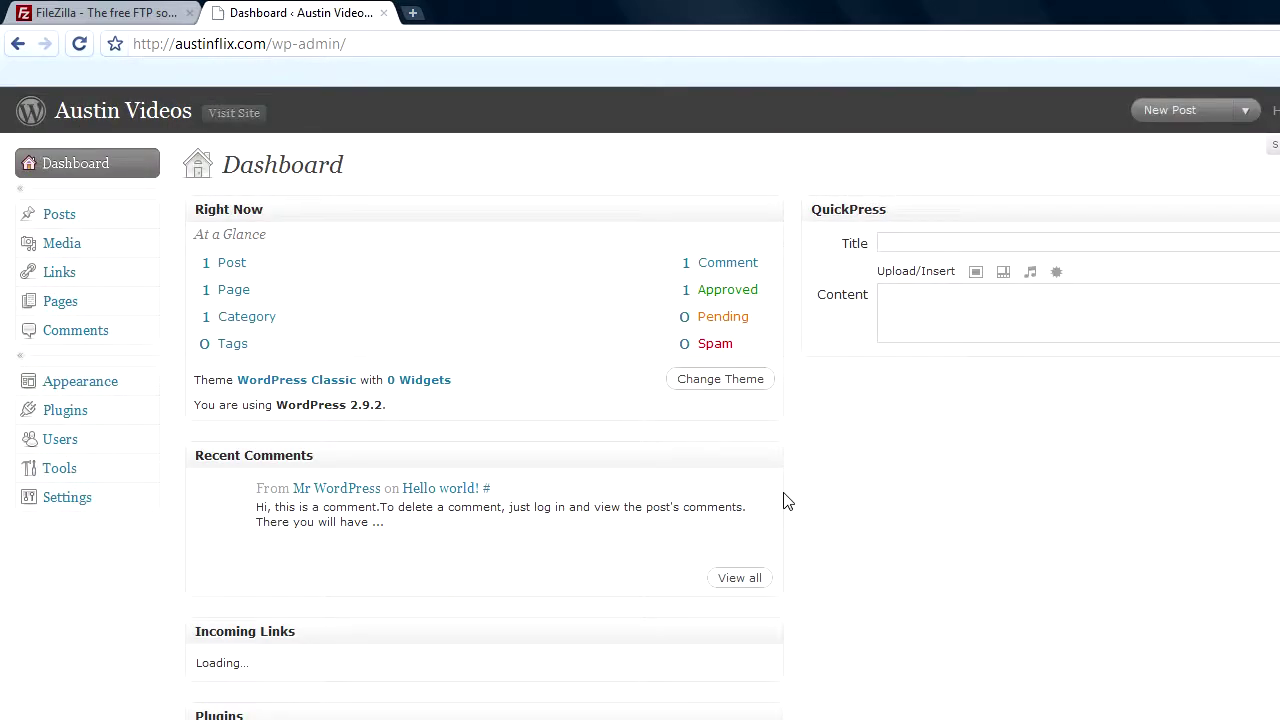
{"action": "left_click", "coordinate": [66, 411]}
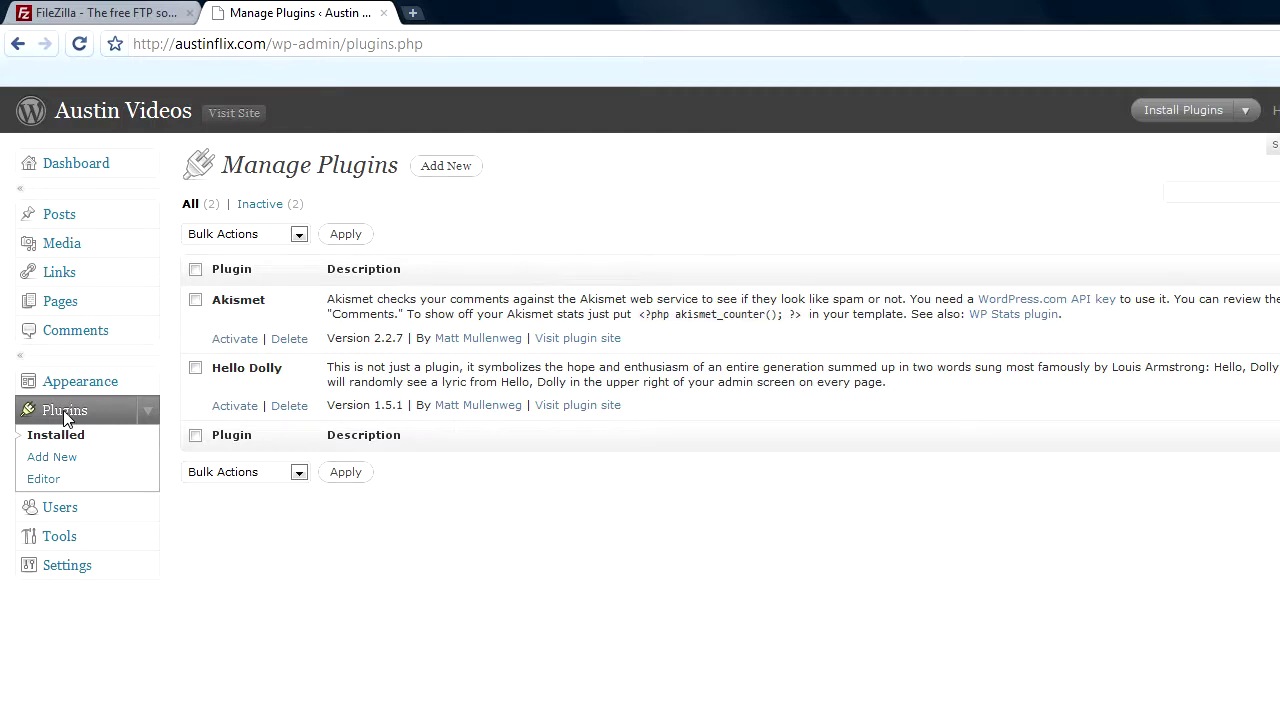
- Review the Authors & Users list, then view the Tools page with Gears status and Press This
{"action": "left_click", "coordinate": [71, 516]}
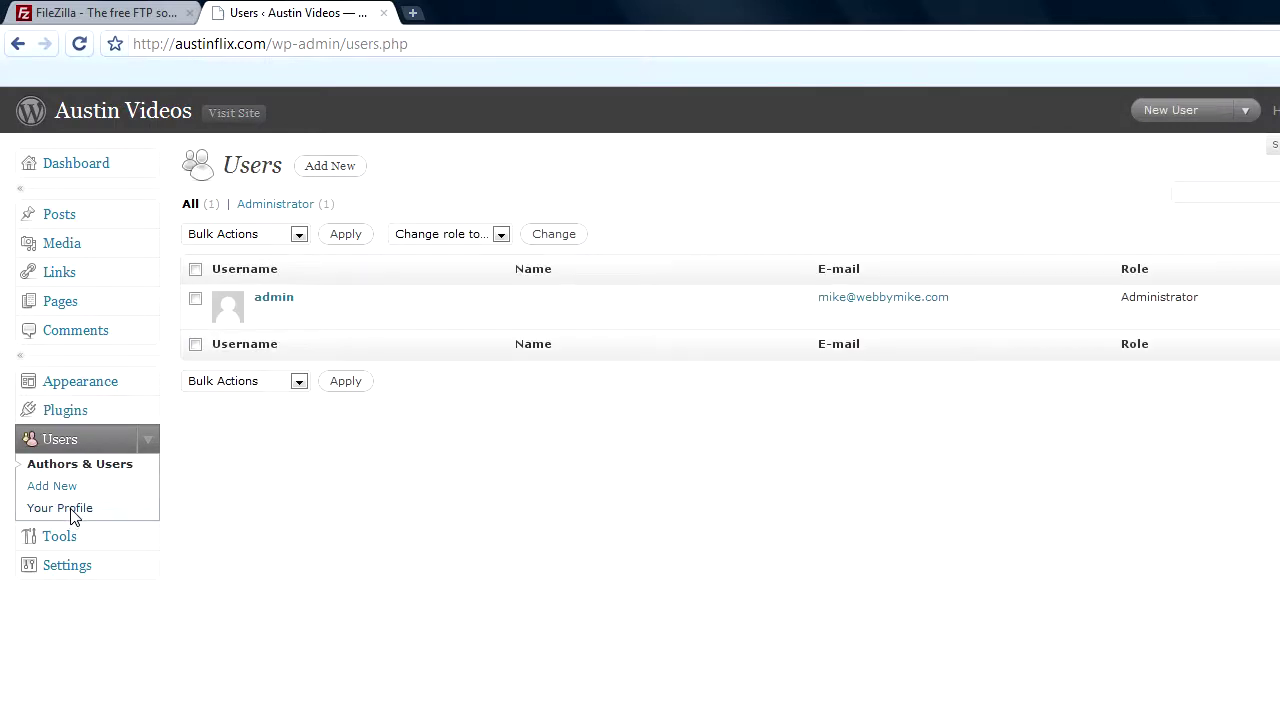
{"action": "mouse_move", "coordinate": [287, 303]}
{"action": "left_click", "coordinate": [57, 538]}
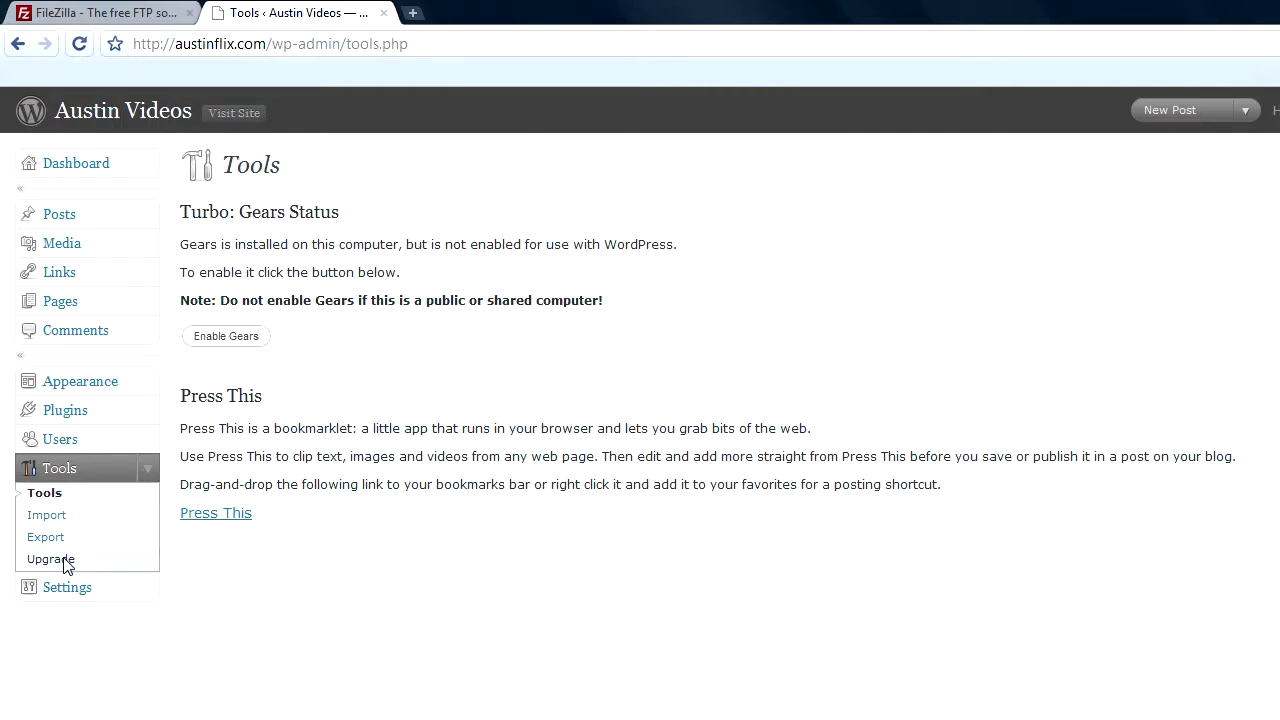
- Check General Settings (Blog Title 'Austin Videos', timezone UTC+0), then return to the Dashboard
{"action": "left_click", "coordinate": [69, 589]}
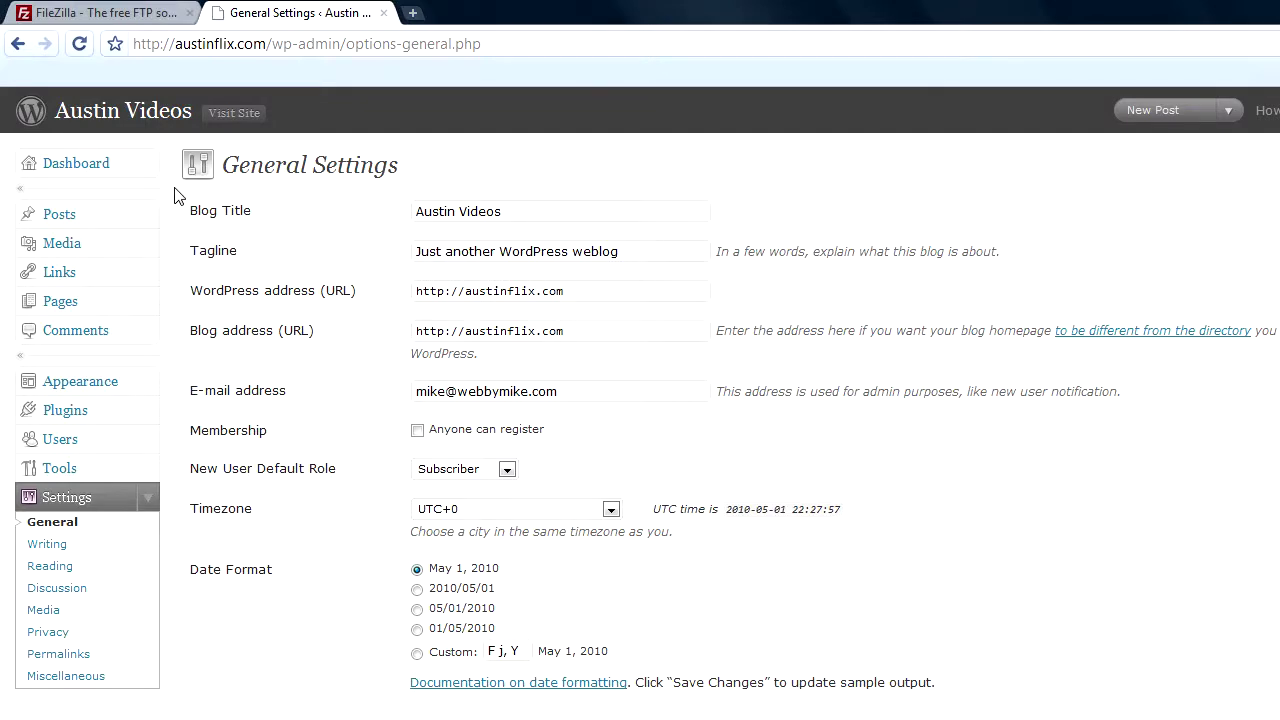
{"action": "left_click", "coordinate": [109, 163]}
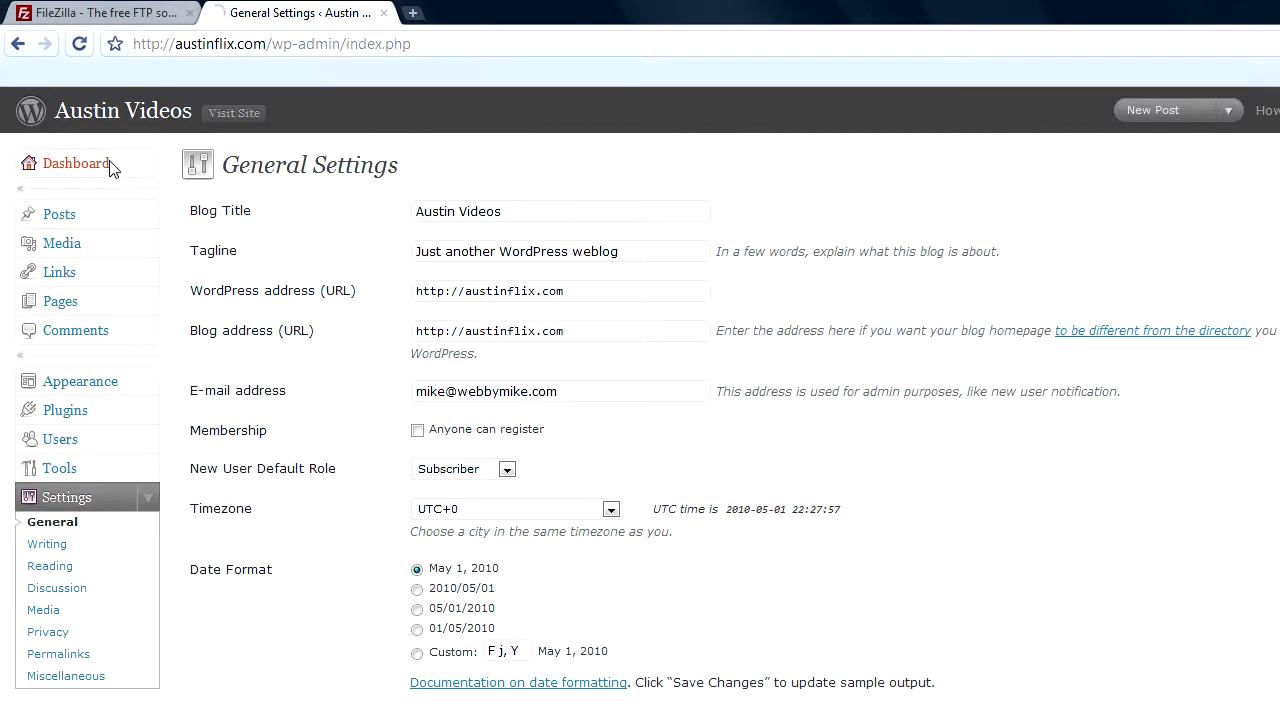